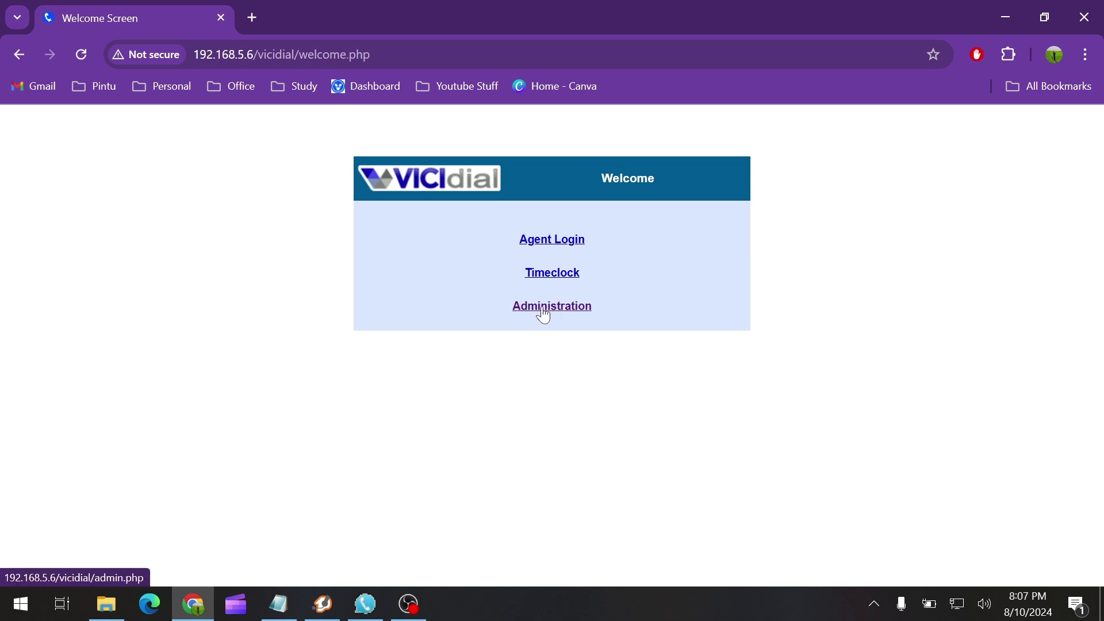
Enter the VICIdial admin dashboard with its users, campaigns, lists, in-groups and DIDs summary
{"action": "left_click", "coordinate": [573, 307]}
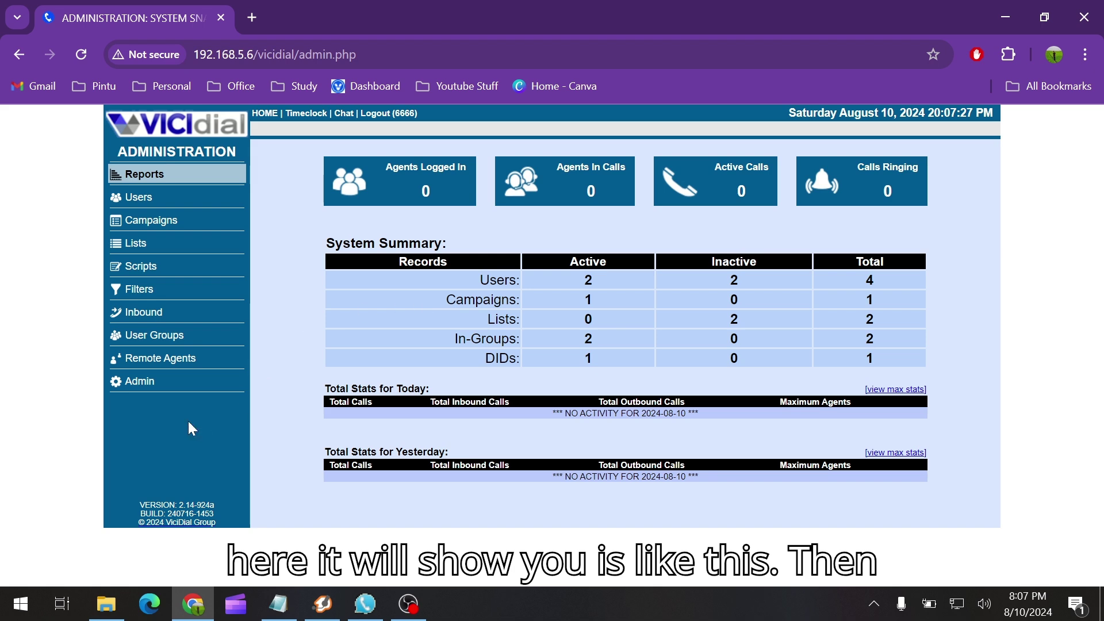
Review the six carriers under Admin > Carriers alongside the provider's carrier settings notes
{"action": "left_click", "coordinate": [140, 387]}
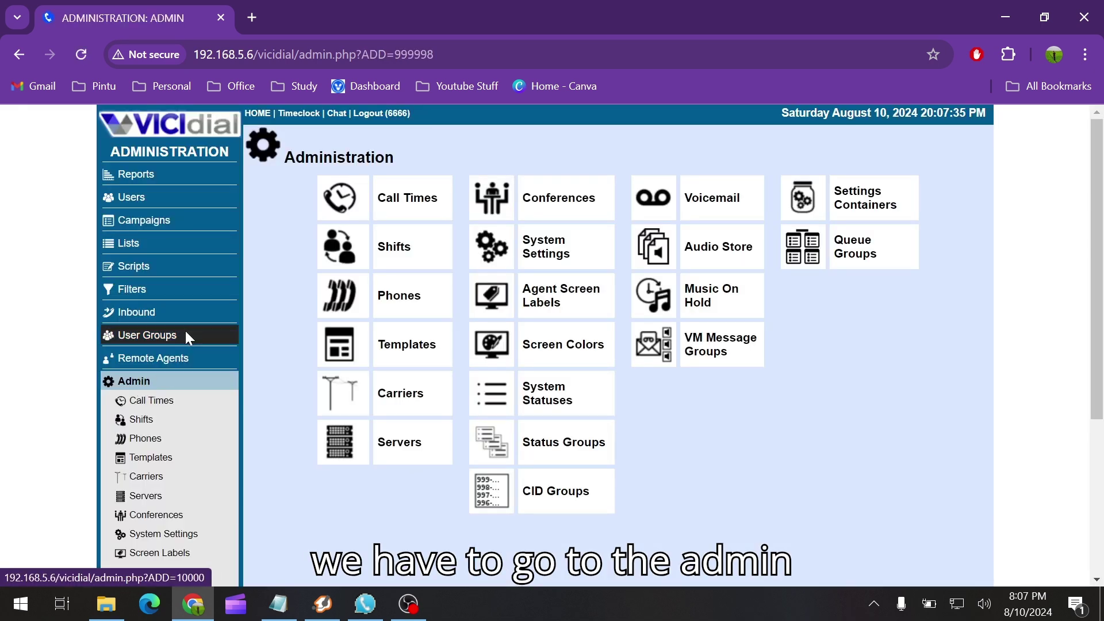
{"action": "scroll", "coordinate": [242, 352], "scroll_direction": "down", "scroll_amount": 1}
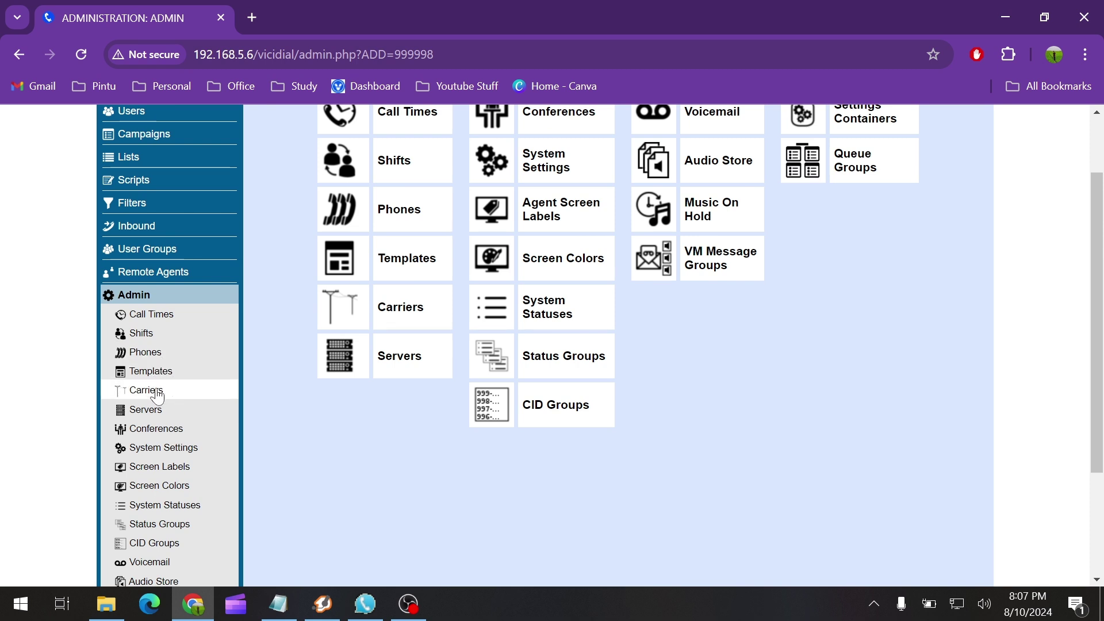
{"action": "left_click", "coordinate": [154, 390]}
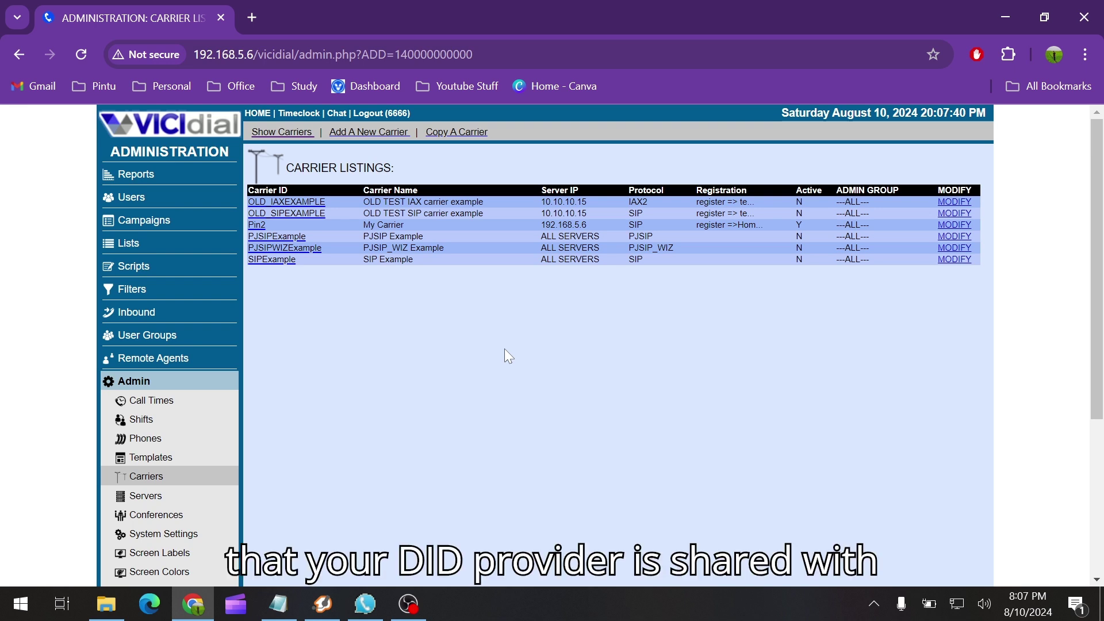
{"action": "left_click", "coordinate": [279, 604]}
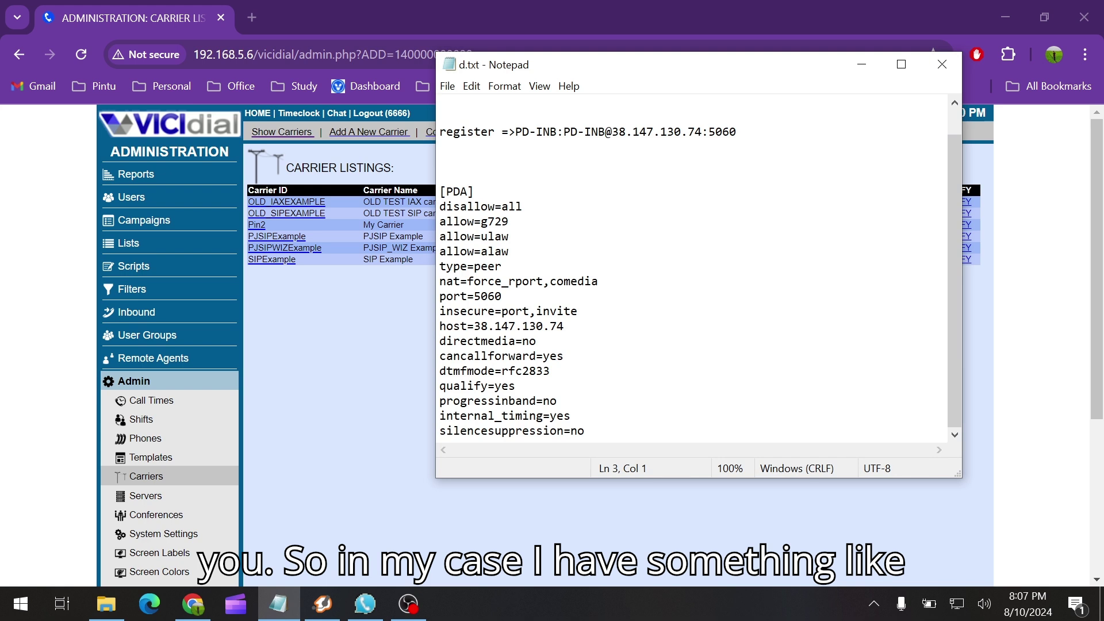
{"action": "scroll", "coordinate": [690, 264], "scroll_direction": "up", "scroll_amount": 1}
{"action": "scroll", "coordinate": [690, 264], "scroll_direction": "down", "scroll_amount": 1}
{"action": "left_click", "coordinate": [425, 316]}
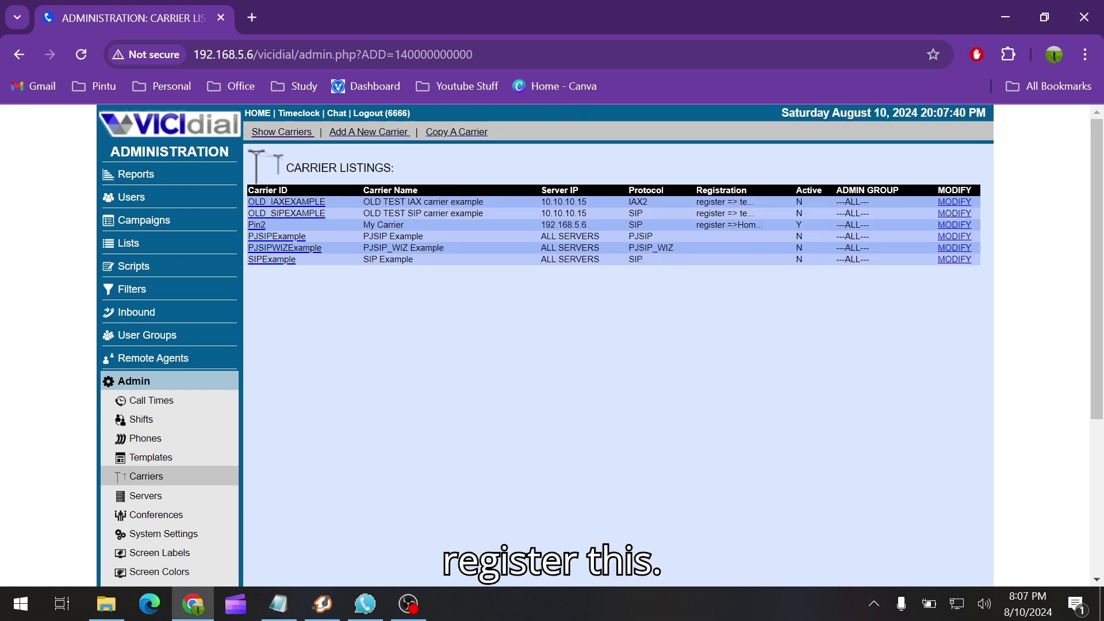
Start a new carrier with ID INBOUND and paste the provider's SIP account settings from the notes
{"action": "left_click", "coordinate": [382, 133]}
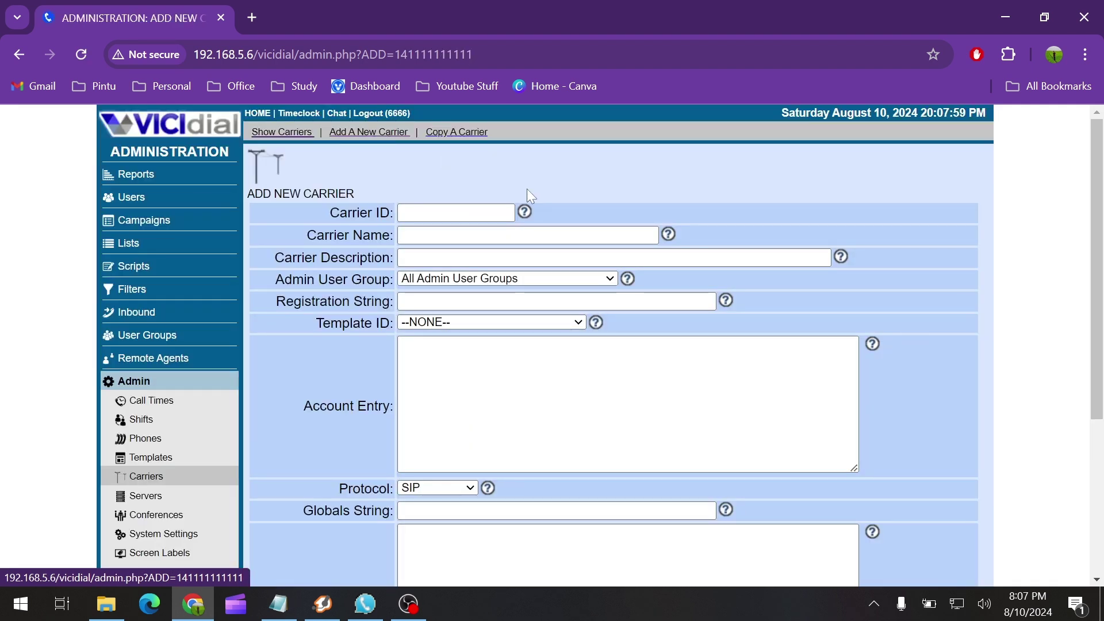
{"action": "left_click", "coordinate": [499, 213]}
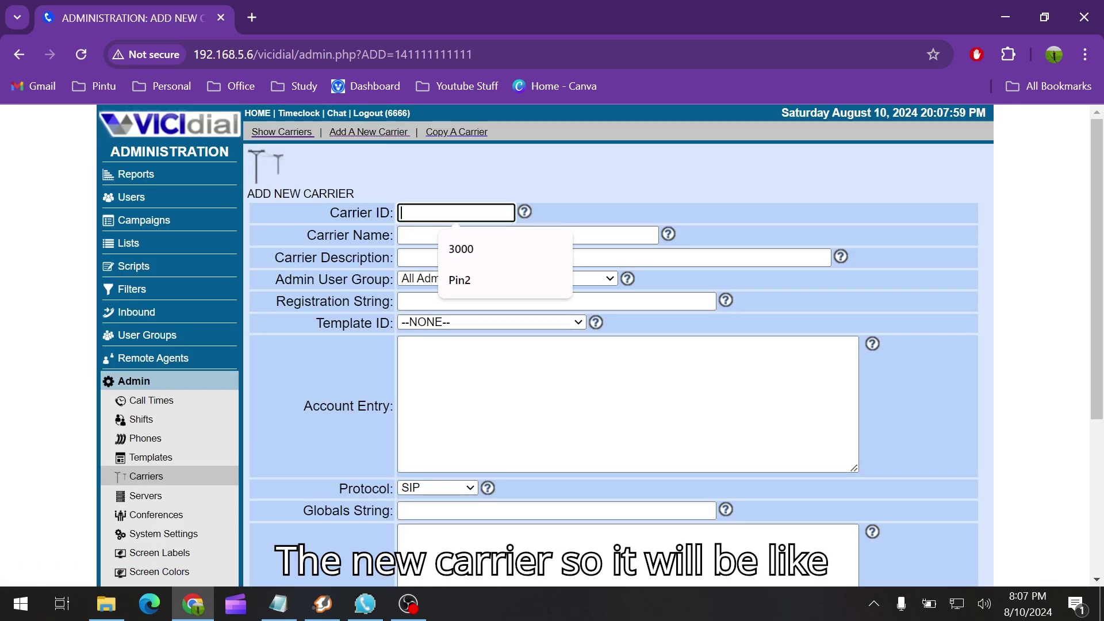
{"action": "type", "text": "IN"}
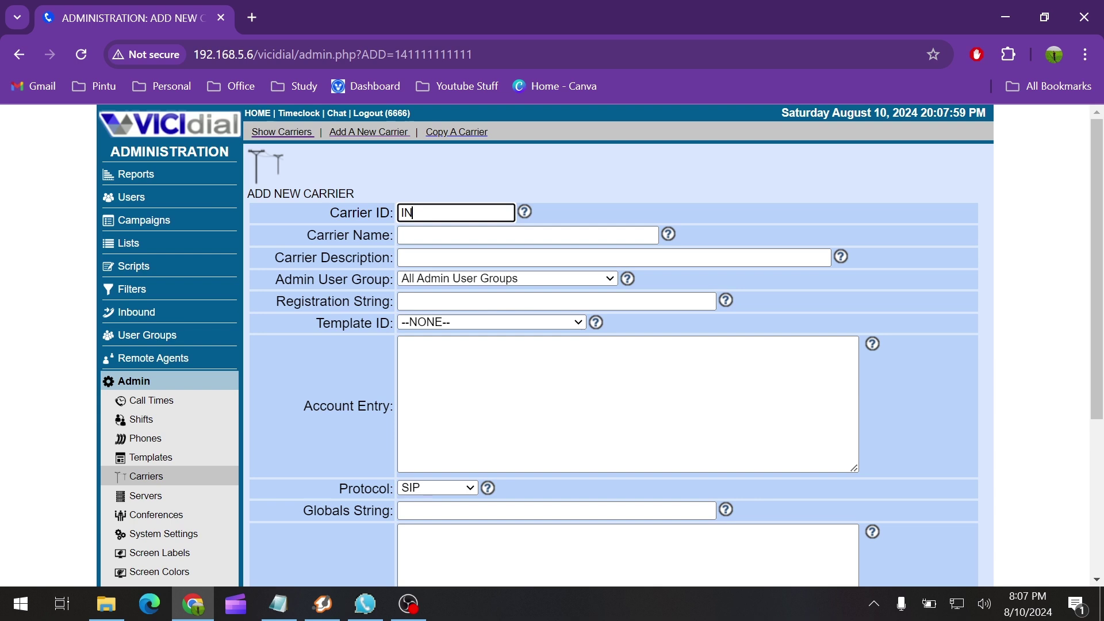
{"action": "type", "text": "BOUND"}
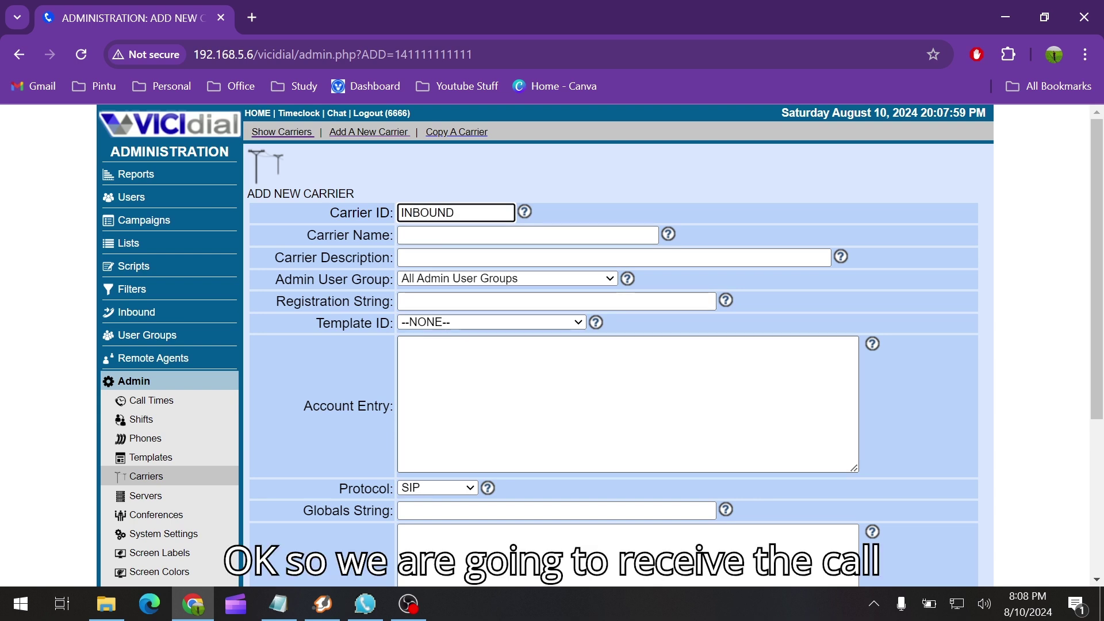
{"action": "mouse_move", "coordinate": [366, 617]}
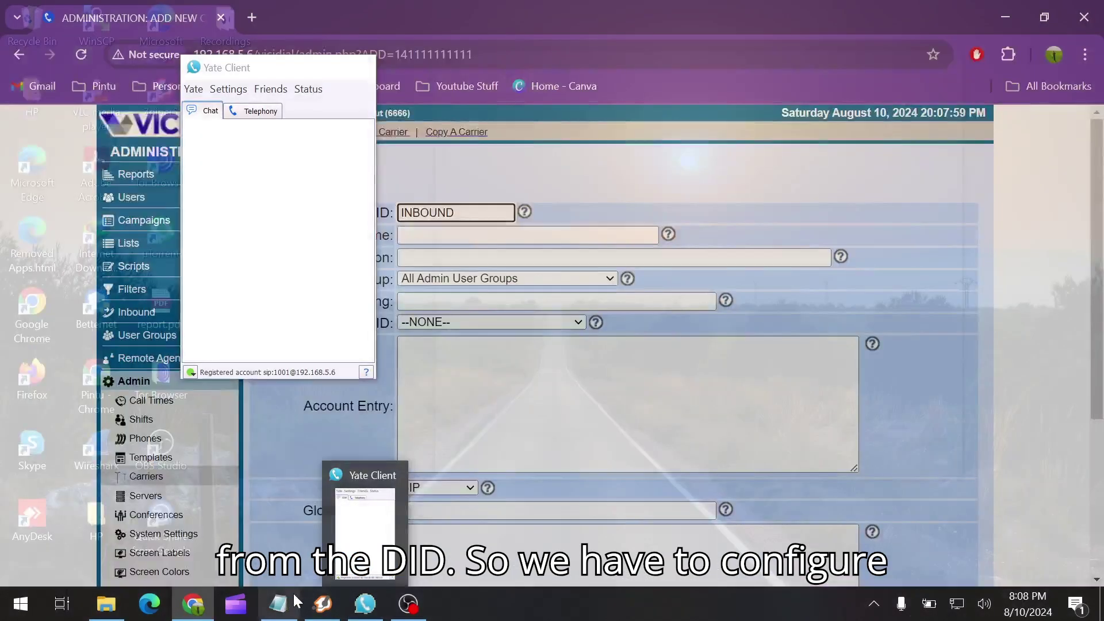
{"action": "left_click", "coordinate": [278, 604]}
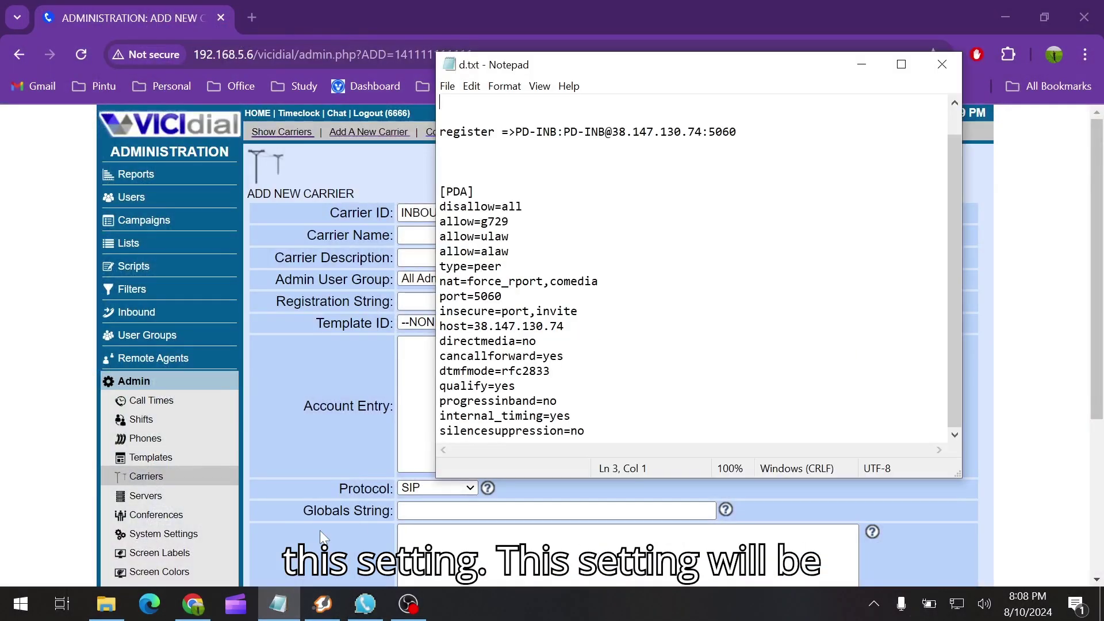
{"action": "left_click_drag", "start_coordinate": [585, 431], "coordinate": [415, 194]}
{"action": "key", "text": "ctrl+c"}
{"action": "left_click", "coordinate": [344, 344]}
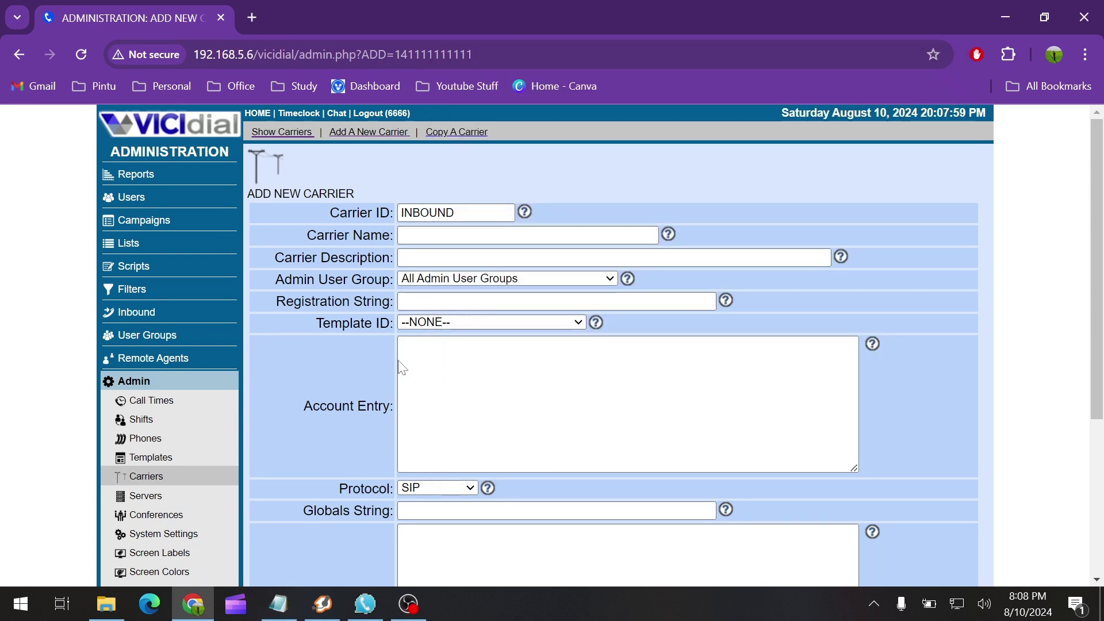
{"action": "key", "text": "ctrl+v"}
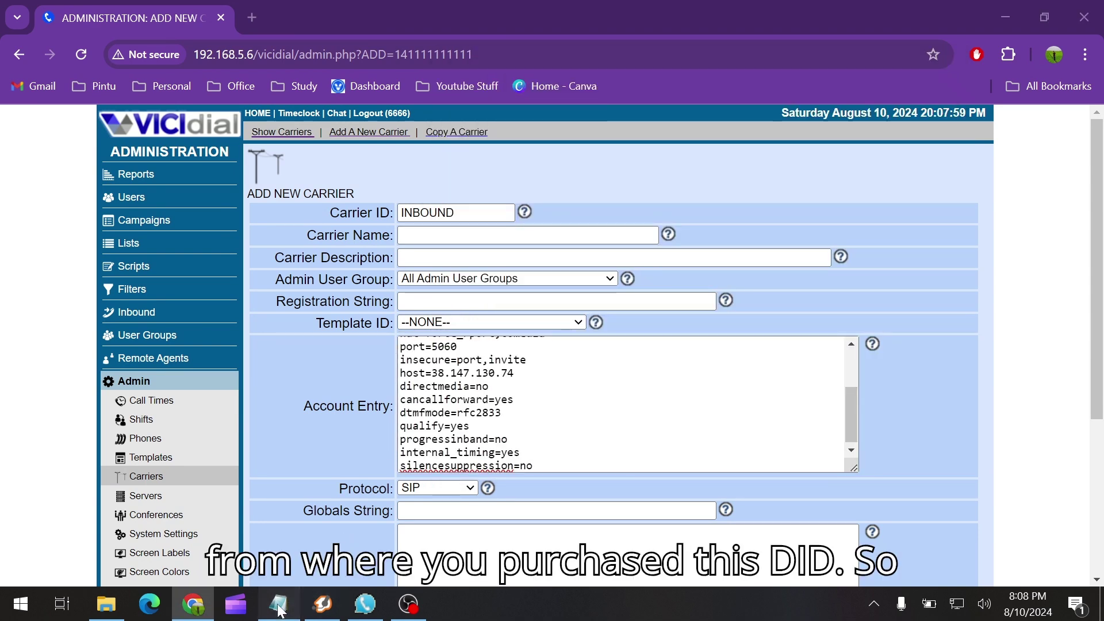
Paste the provider's register line from the notes into the Registration String field
{"action": "left_click", "coordinate": [278, 605]}
{"action": "left_click_drag", "start_coordinate": [738, 132], "coordinate": [440, 132]}
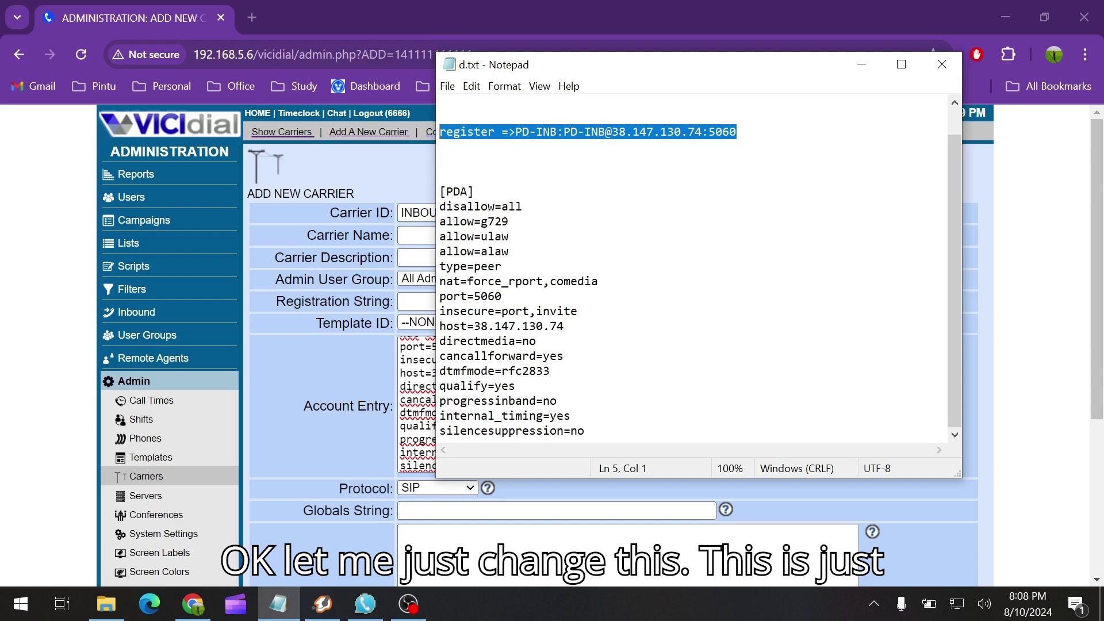
{"action": "key", "text": "ctrl+c"}
{"action": "left_click", "coordinate": [316, 361]}
{"action": "left_click", "coordinate": [553, 301]}
{"action": "key", "text": "ctrl+v"}
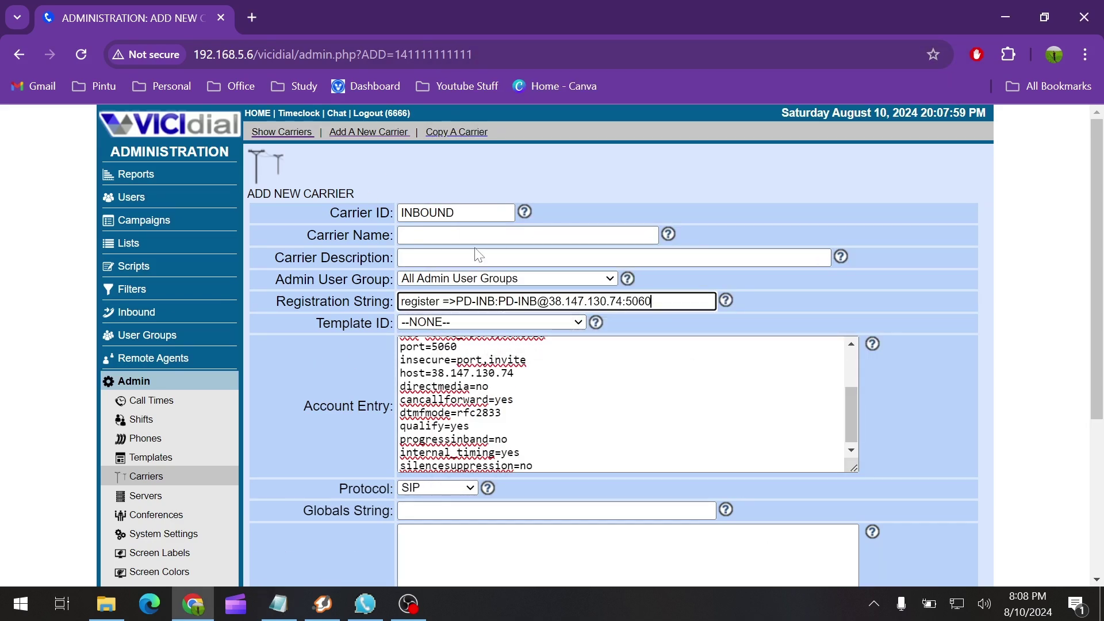
Set the carrier name to DID
{"action": "left_click", "coordinate": [517, 235]}
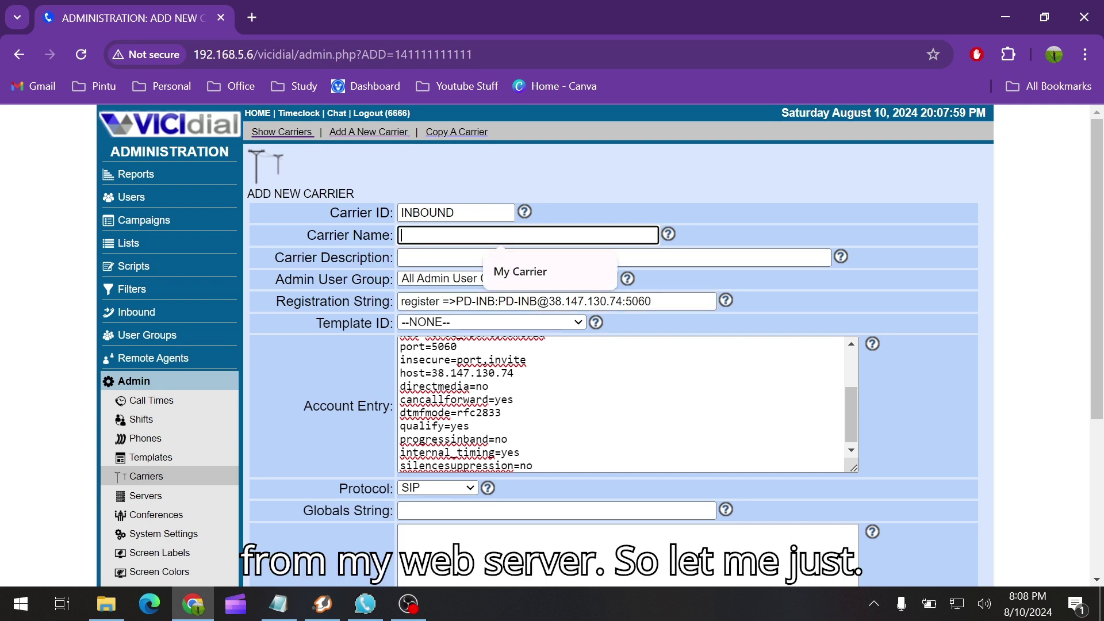
{"action": "left_click", "coordinate": [550, 277]}
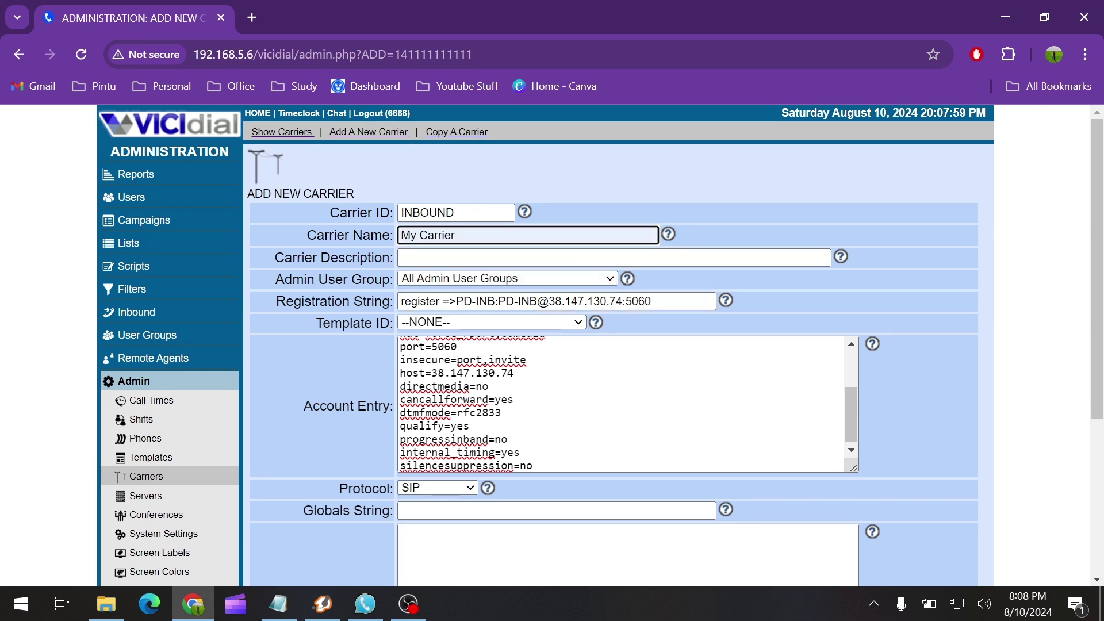
{"action": "key", "text": "BackSpace"}
{"action": "key", "text": "BackSpace"}
{"action": "key", "text": "BackSpace"}
{"action": "key", "text": "BackSpace"}
{"action": "key", "text": "BackSpace"}
{"action": "key", "text": "BackSpace"}
{"action": "key", "text": "BackSpace"}
{"action": "key", "text": "BackSpace"}
{"action": "key", "text": "BackSpace"}
{"action": "key", "text": "BackSpace"}
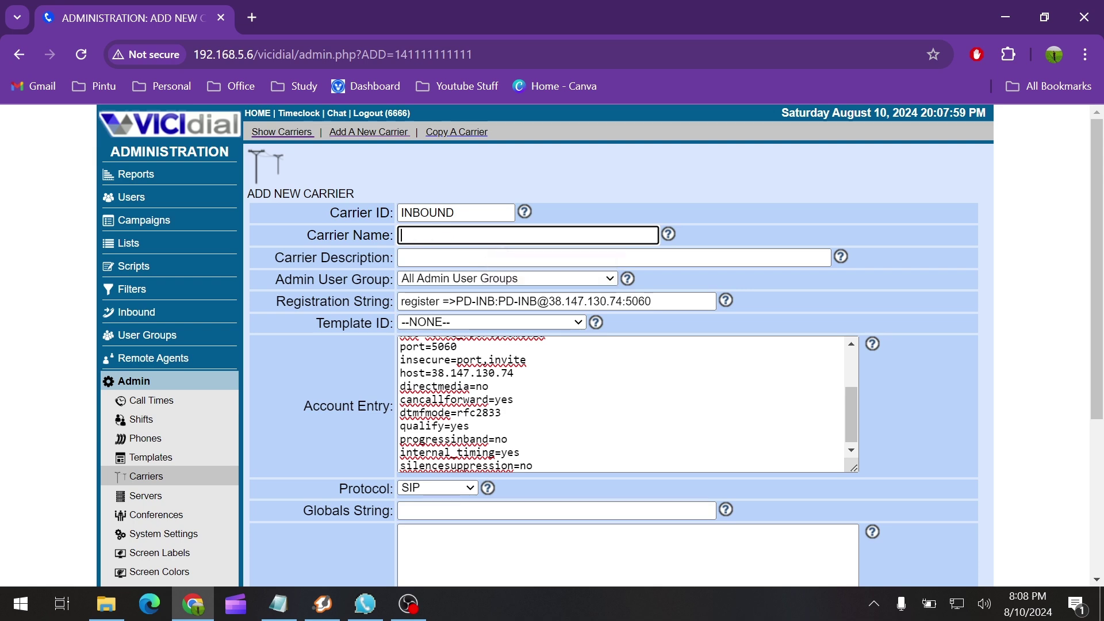
{"action": "type", "text": "DID"}
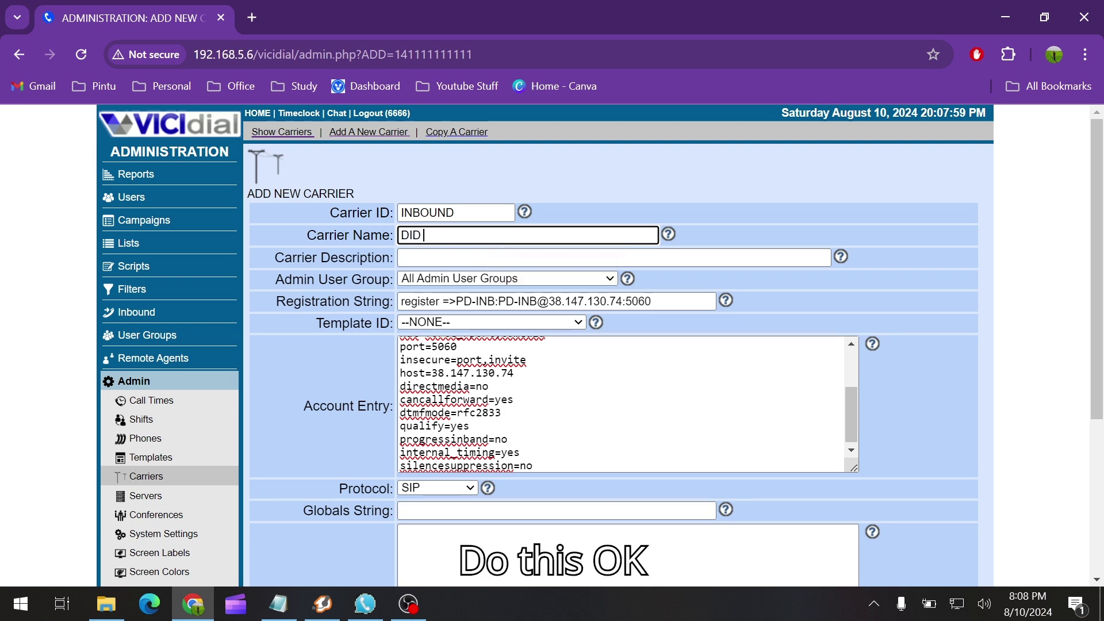
{"action": "scroll", "coordinate": [531, 468], "scroll_direction": "down", "scroll_amount": 4}
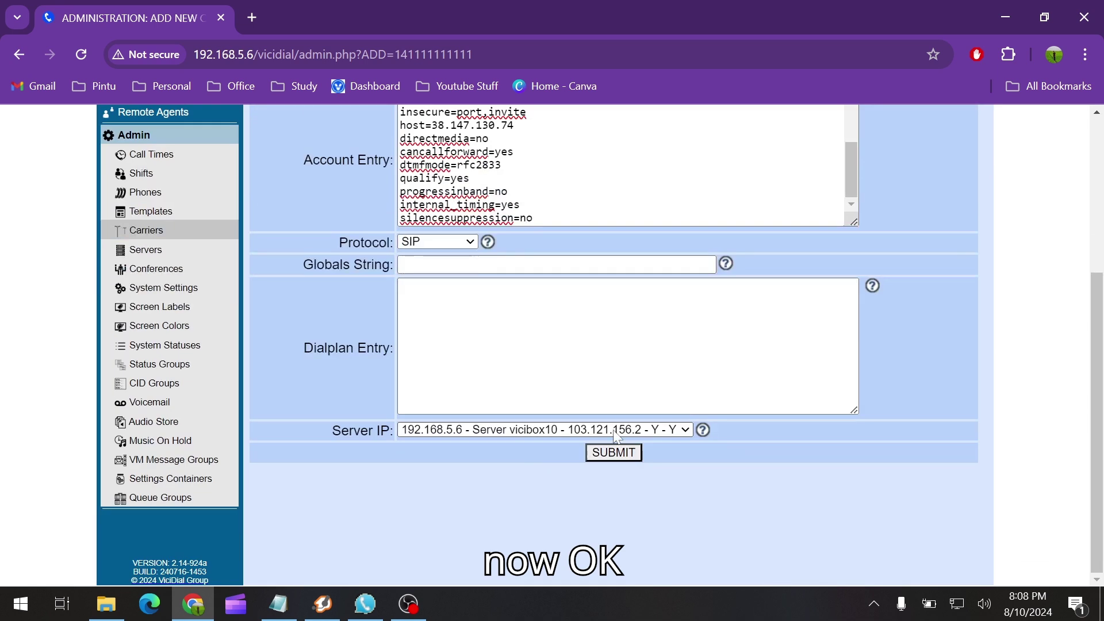
Submit the INBOUND carrier, set Active to Y, save, and review its Modify Carrier page
{"action": "left_click", "coordinate": [623, 453]}
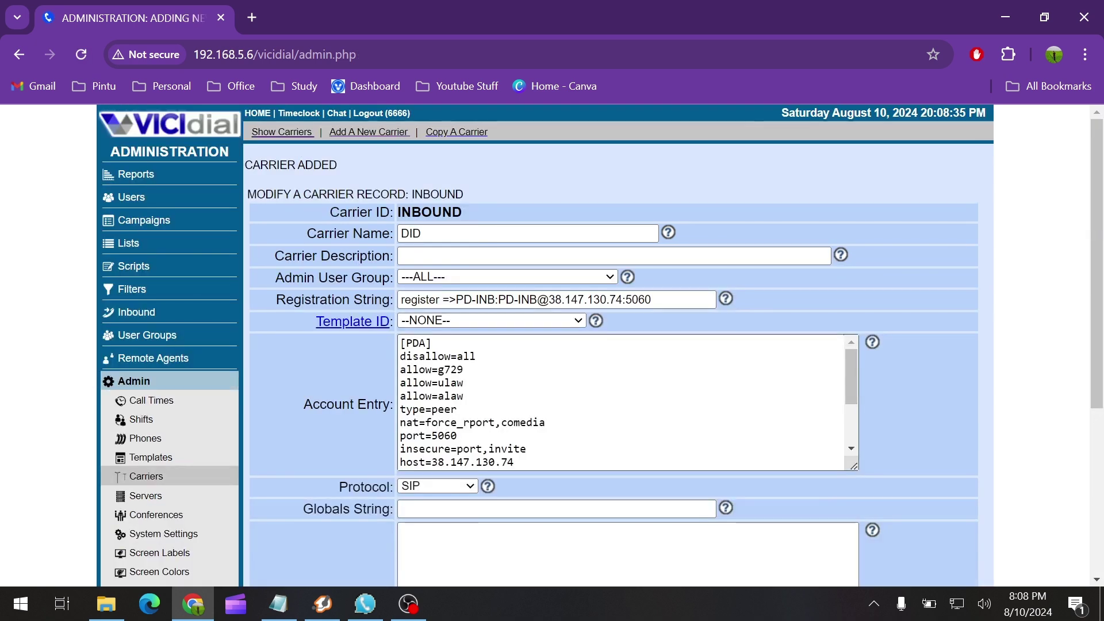
{"action": "scroll", "coordinate": [470, 319], "scroll_direction": "down", "scroll_amount": 3}
{"action": "left_click", "coordinate": [421, 525]}
{"action": "left_click", "coordinate": [407, 537]}
{"action": "left_click", "coordinate": [614, 545]}
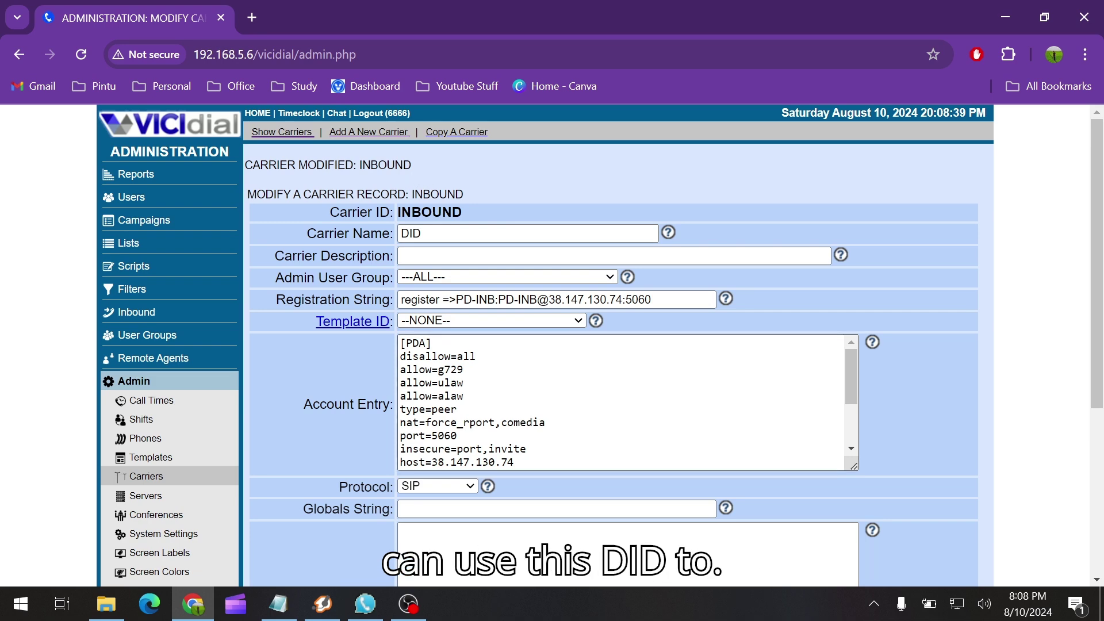
{"action": "scroll", "coordinate": [408, 295], "scroll_direction": "down", "scroll_amount": 1}
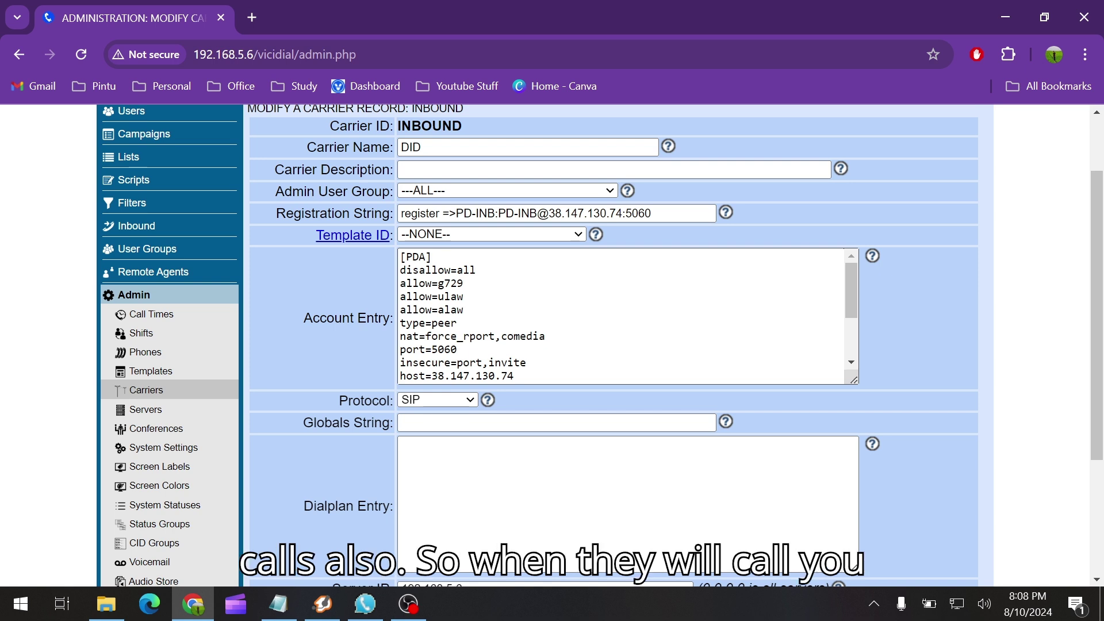
{"action": "scroll", "coordinate": [418, 271], "scroll_direction": "up", "scroll_amount": 2}
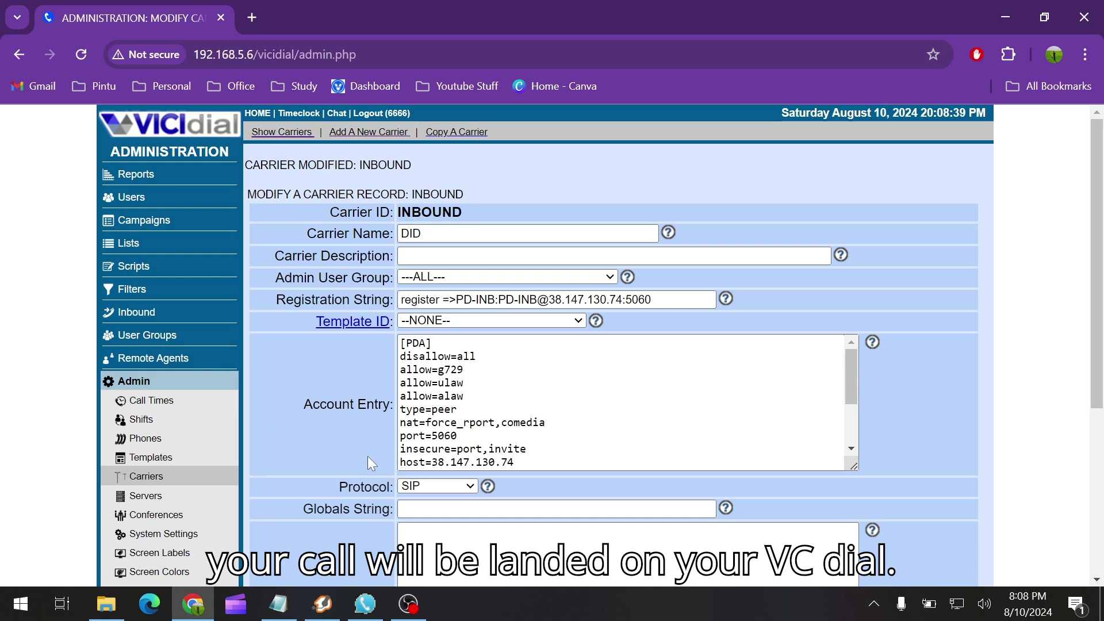
{"action": "scroll", "coordinate": [370, 461], "scroll_direction": "down", "scroll_amount": 2}
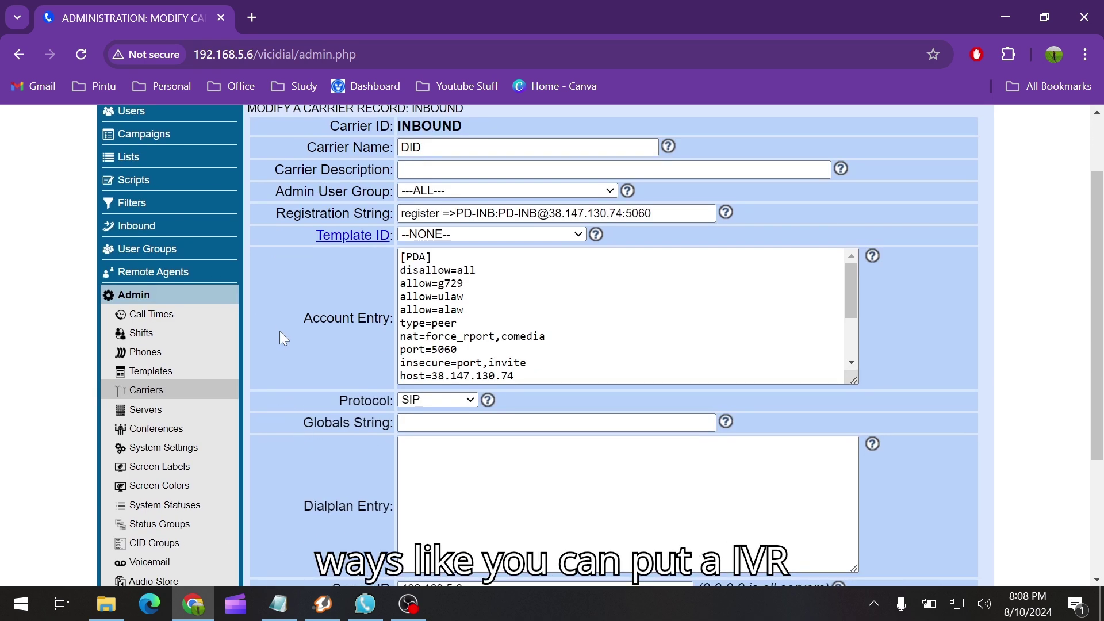
{"action": "scroll", "coordinate": [282, 338], "scroll_direction": "down", "scroll_amount": 3}
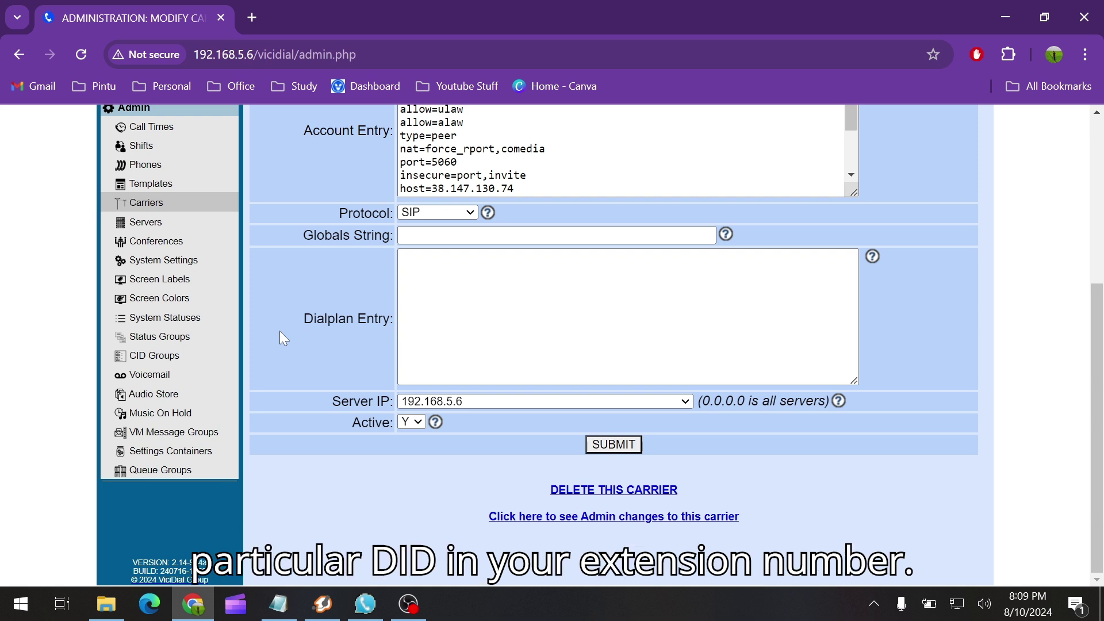
{"action": "left_click", "coordinate": [366, 604]}
{"action": "left_click", "coordinate": [250, 111]}
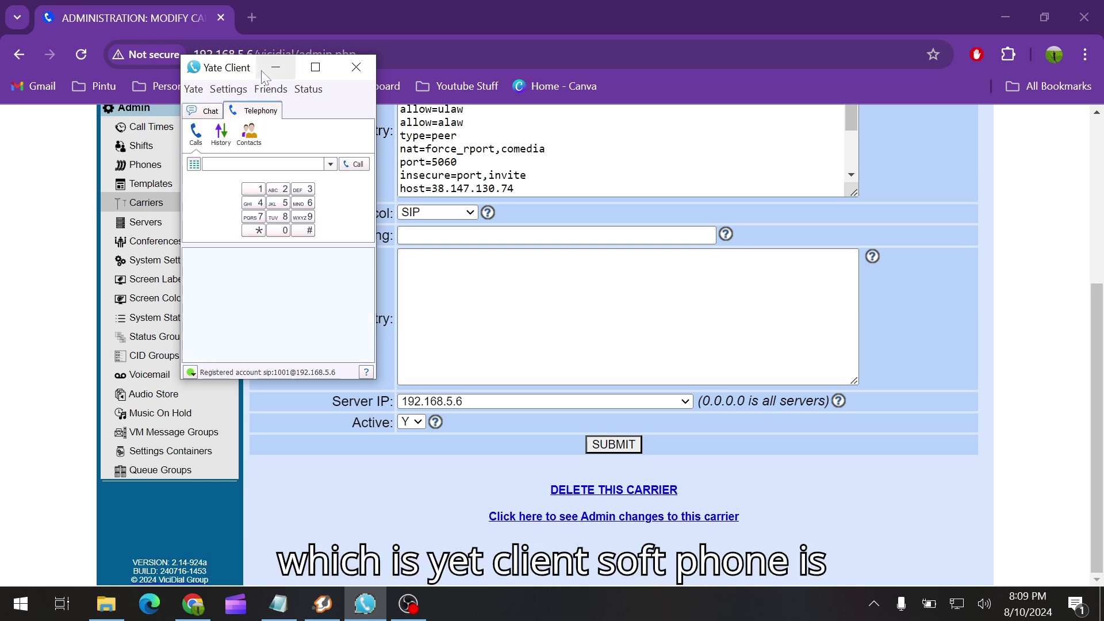
{"action": "left_click", "coordinate": [326, 466]}
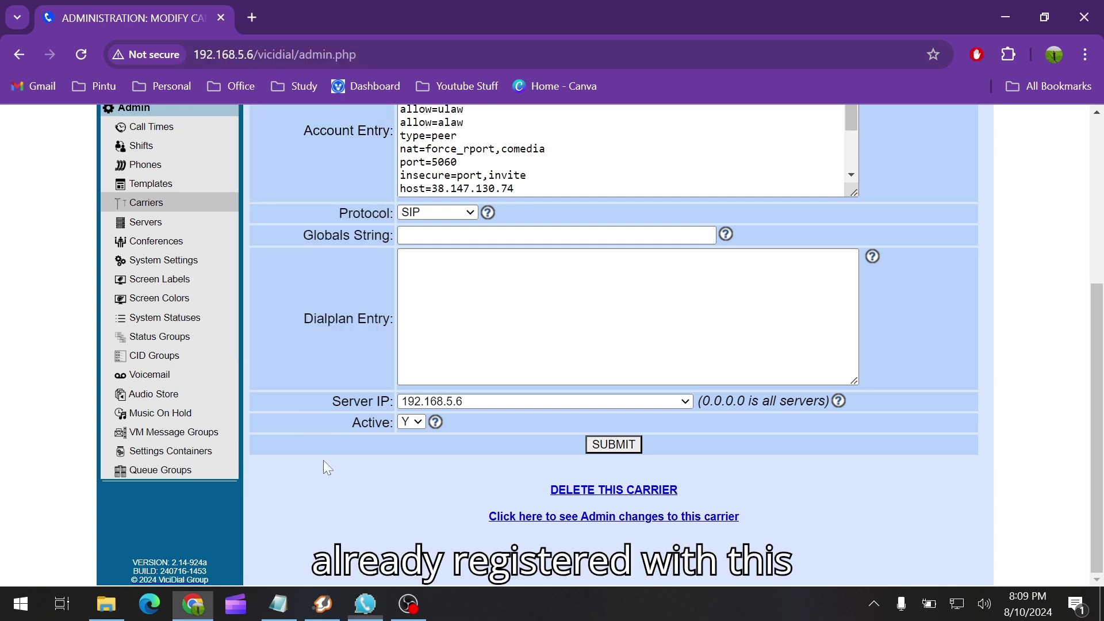
{"action": "left_click", "coordinate": [145, 165]}
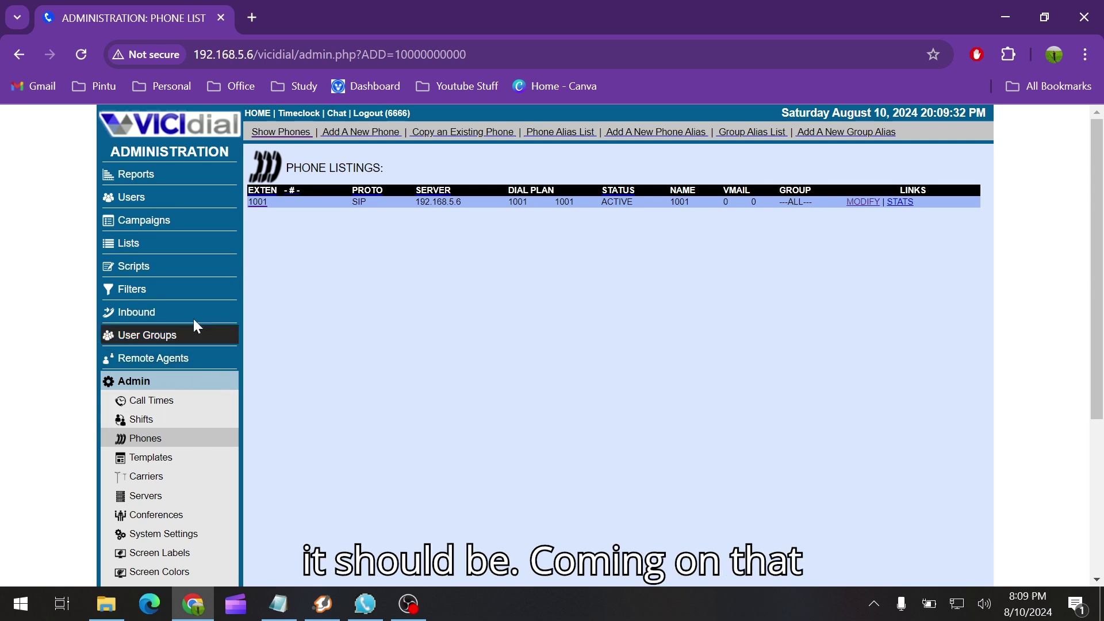
{"action": "scroll", "coordinate": [168, 344], "scroll_direction": "down", "scroll_amount": 3}
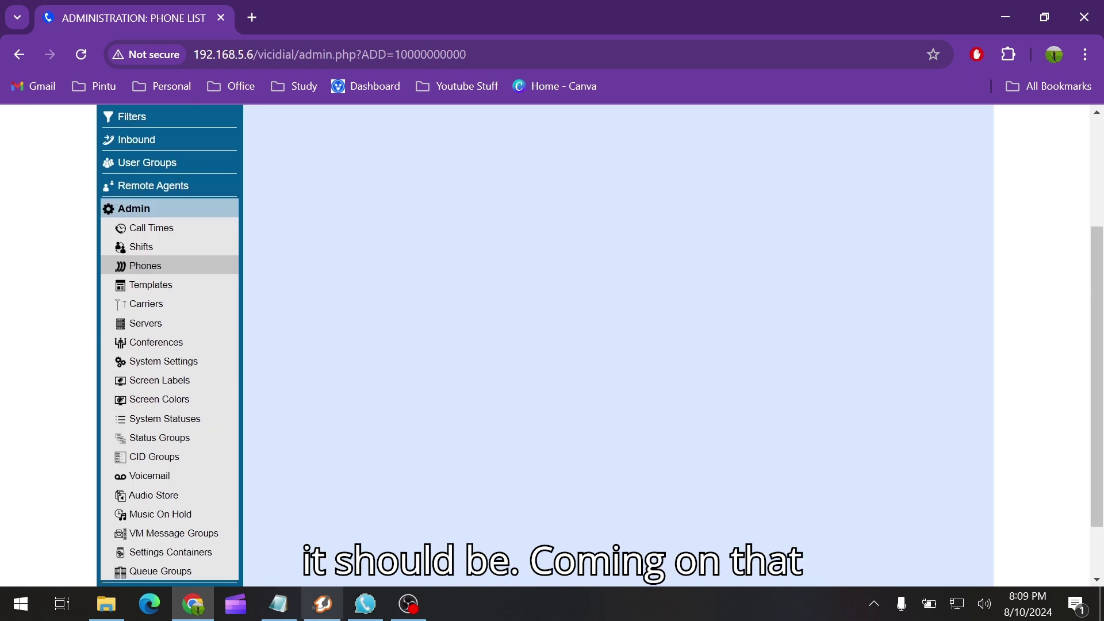
{"action": "left_click", "coordinate": [364, 604]}
SSH as root into 192.168.5.6 from Command Prompt, accepting the host key and entering the password
{"action": "left_click", "coordinate": [365, 604]}
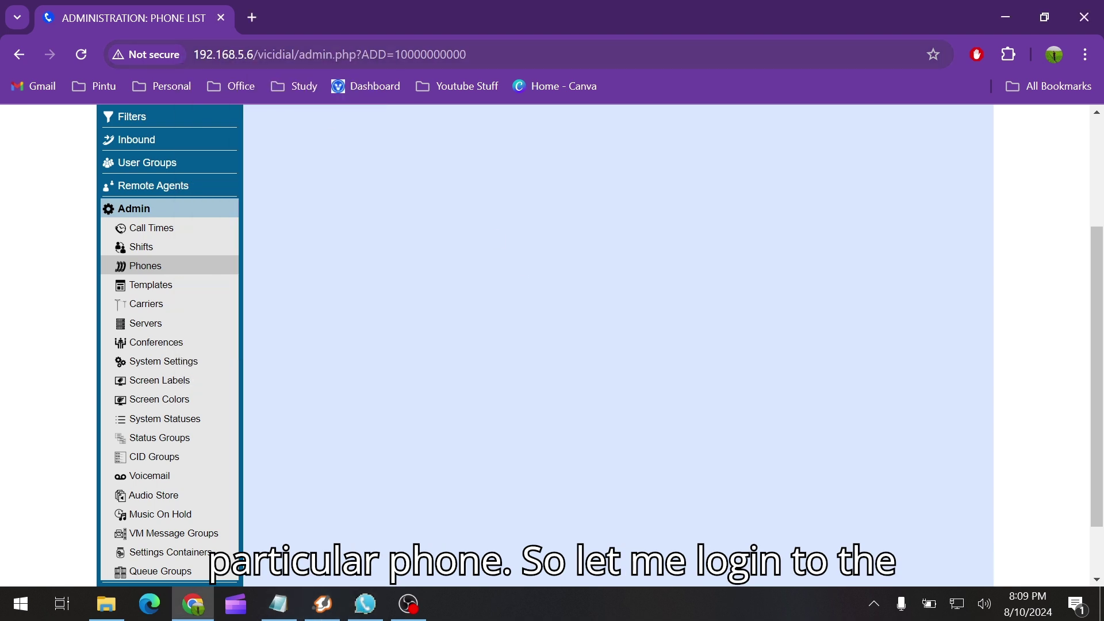
{"action": "double_click", "coordinate": [212, 55]}
{"action": "double_click", "coordinate": [226, 57]}
{"action": "key", "text": "ctrl+c"}
{"action": "key", "text": "super"}
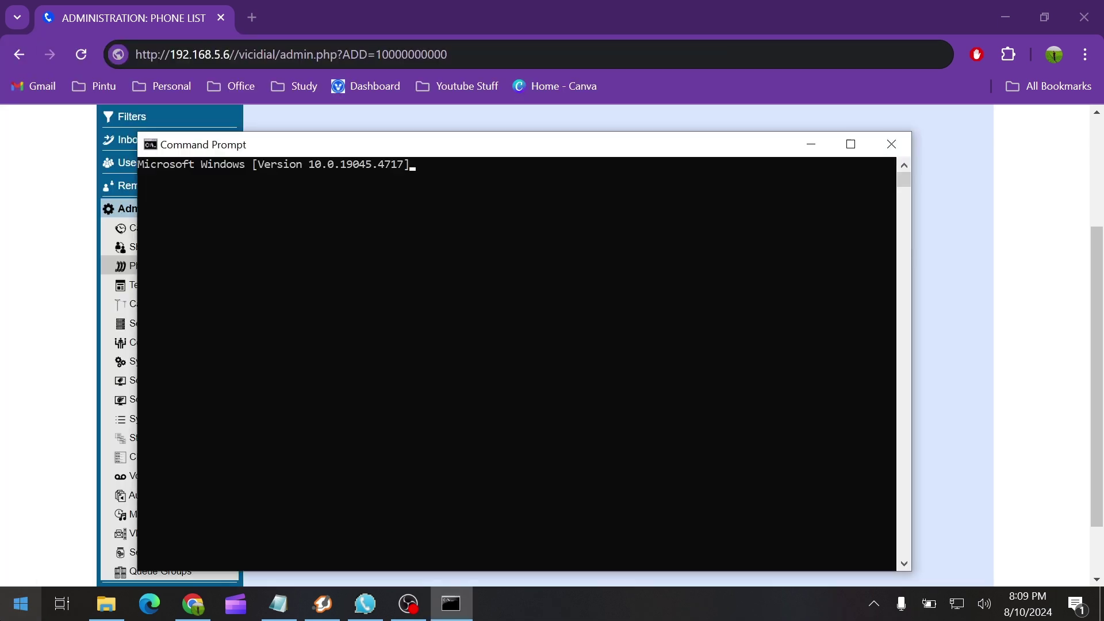
{"action": "type", "text": "ssh root"}
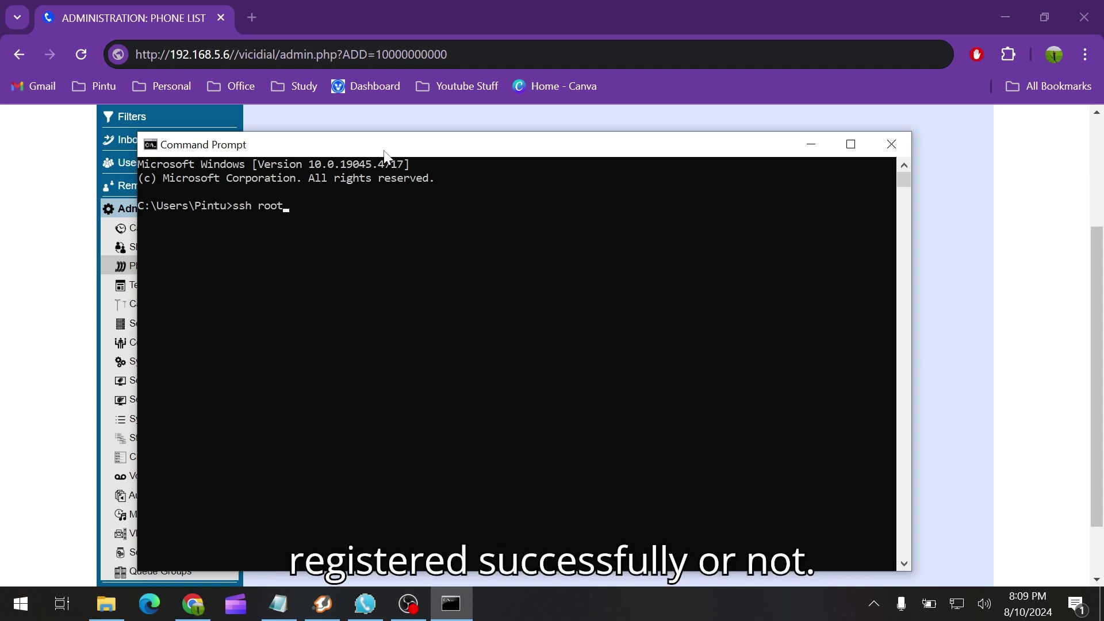
{"action": "type", "text": "@192.168.5.6"}
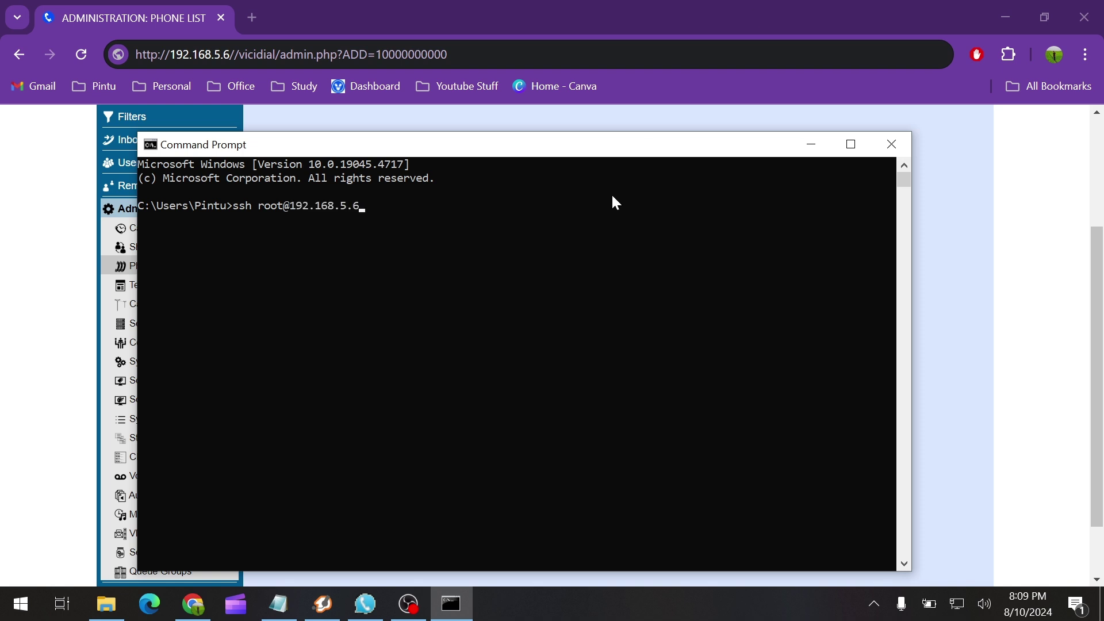
{"action": "key", "text": "Return"}
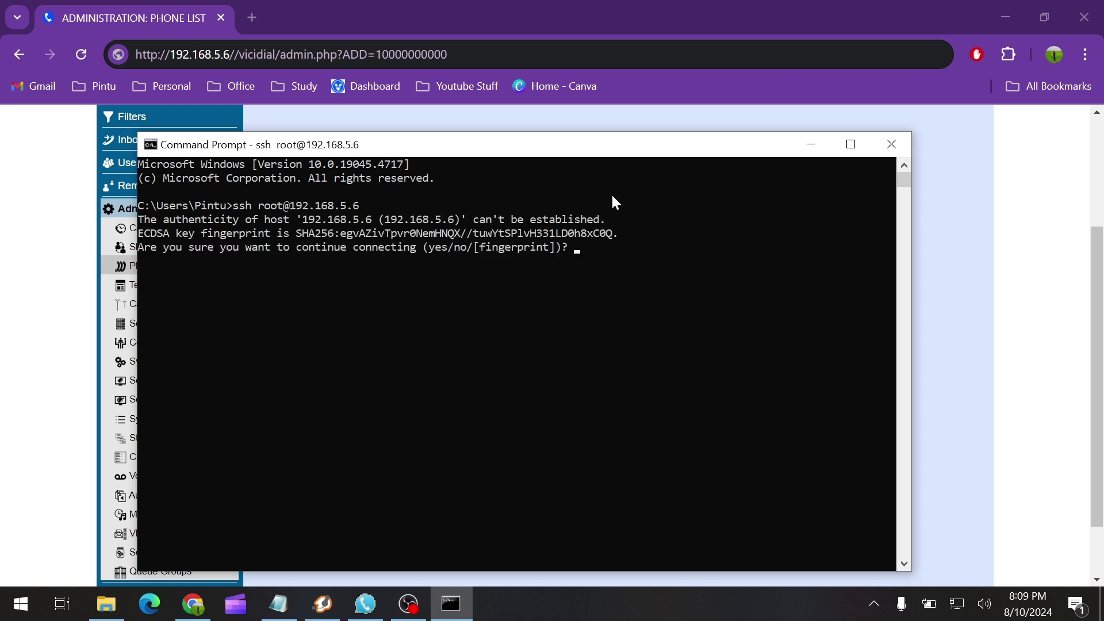
{"action": "type", "text": "yes"}
{"action": "key", "text": "Return"}
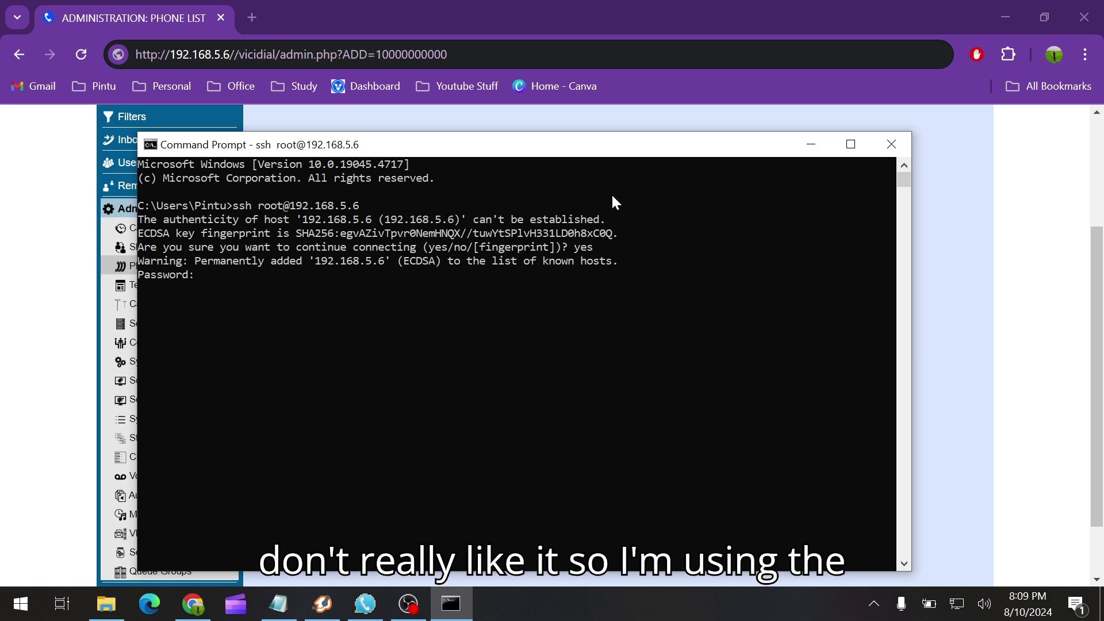
{"action": "key", "text": "Return"}
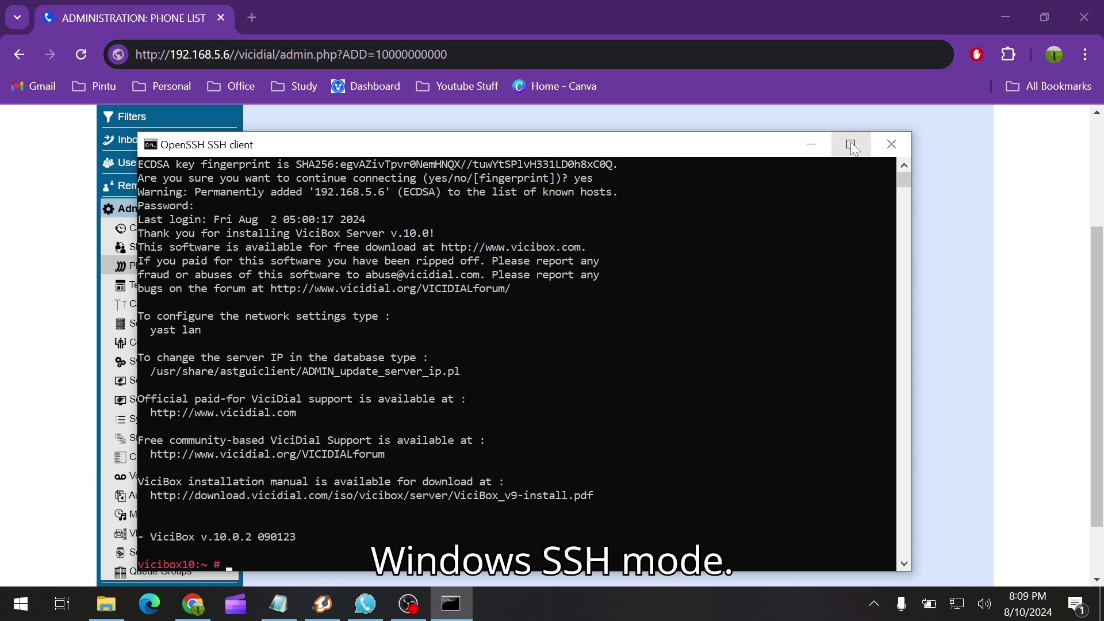
Maximize the console, start rasterisk, and run the SIP registry check after fixing typos
{"action": "left_click", "coordinate": [851, 143]}
{"action": "type", "text": "rasterisk"}
{"action": "key", "text": "Return"}
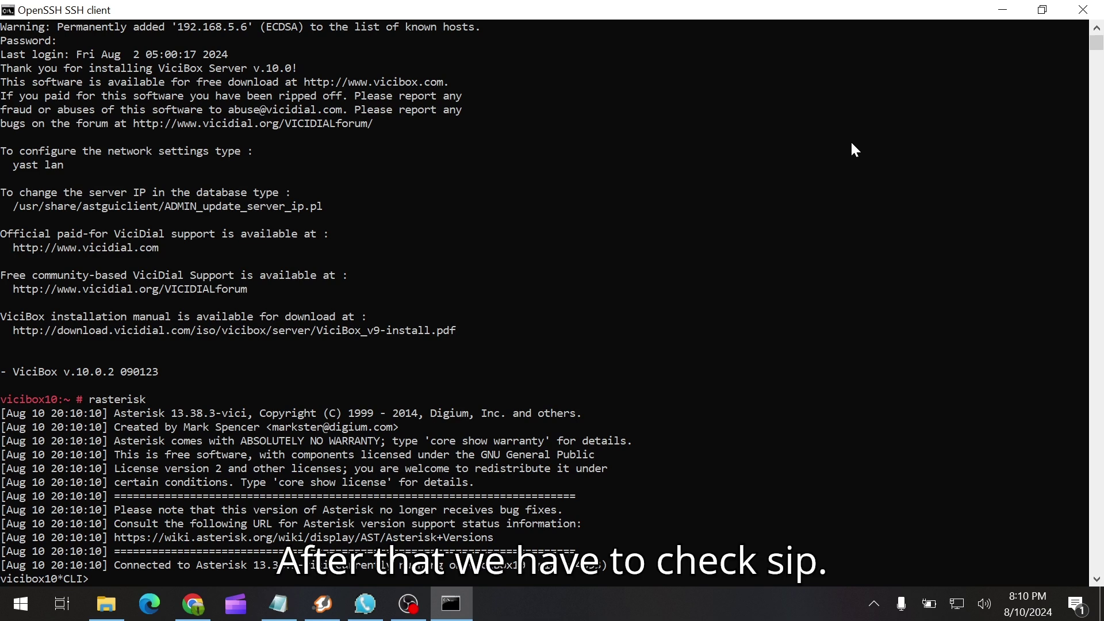
{"action": "type", "text": "sip show resigtry"}
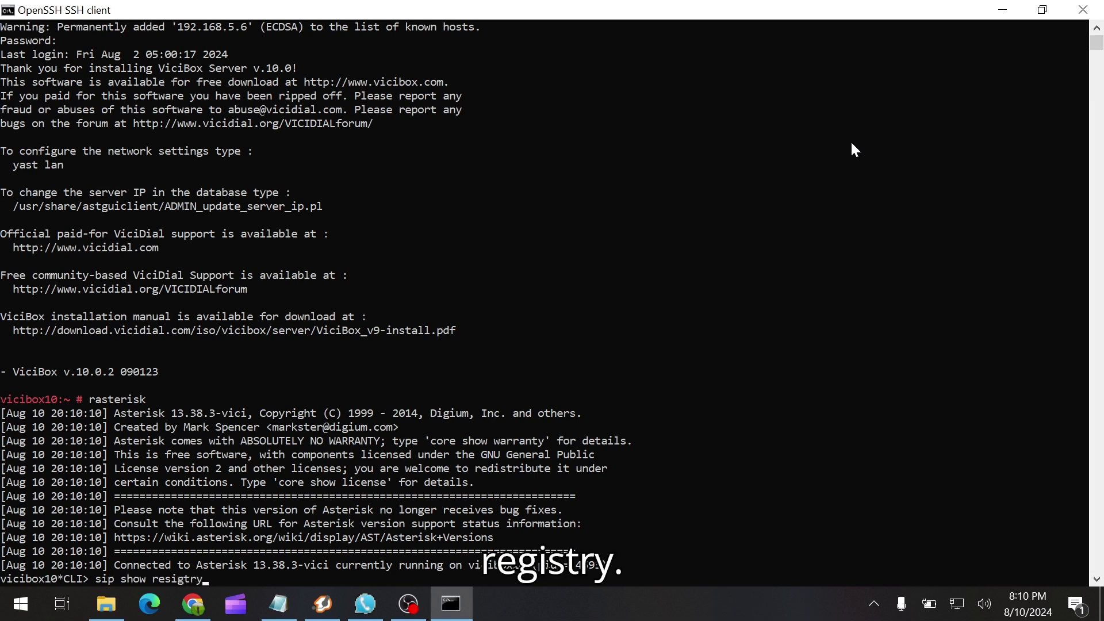
{"action": "key", "text": "Return"}
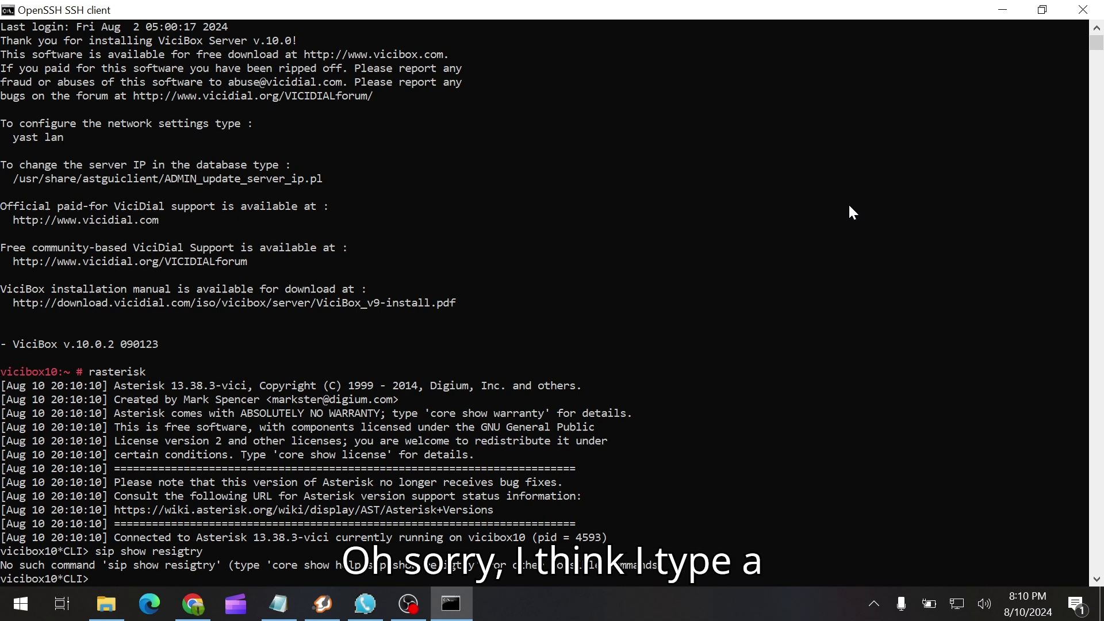
{"action": "key", "text": "ctrl+v"}
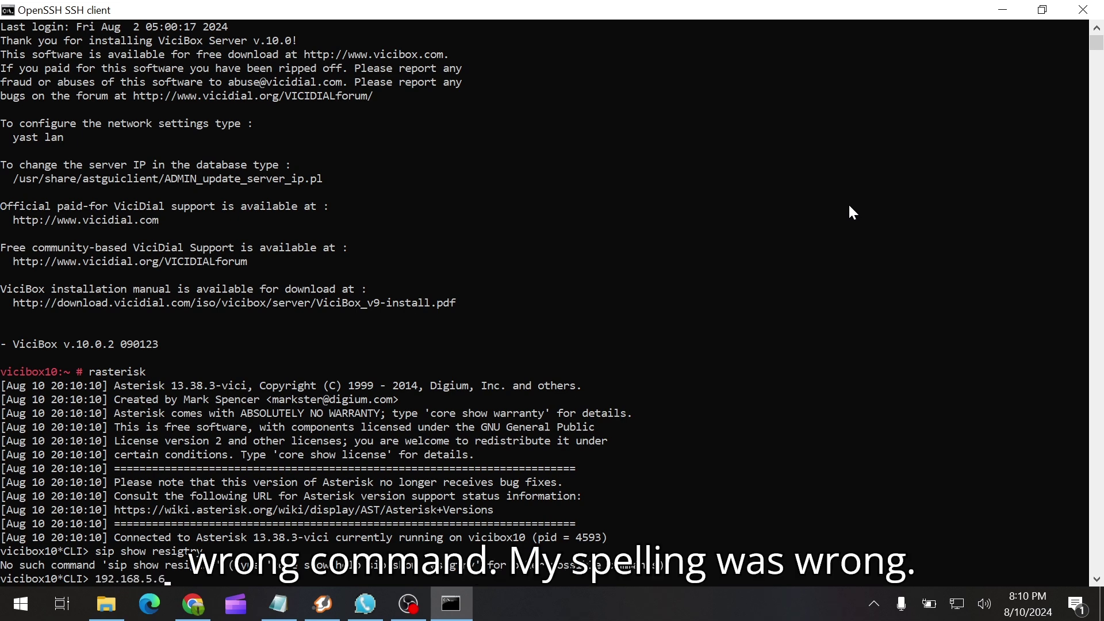
{"action": "key", "text": "BackSpace"}
{"action": "key", "text": "BackSpace"}
{"action": "key", "text": "BackSpace"}
{"action": "key", "text": "BackSpace"}
{"action": "key", "text": "BackSpace"}
{"action": "key", "text": "BackSpace"}
{"action": "key", "text": "BackSpace"}
{"action": "key", "text": "BackSpace"}
{"action": "key", "text": "BackSpace"}
{"action": "key", "text": "BackSpace"}
{"action": "key", "text": "BackSpace"}
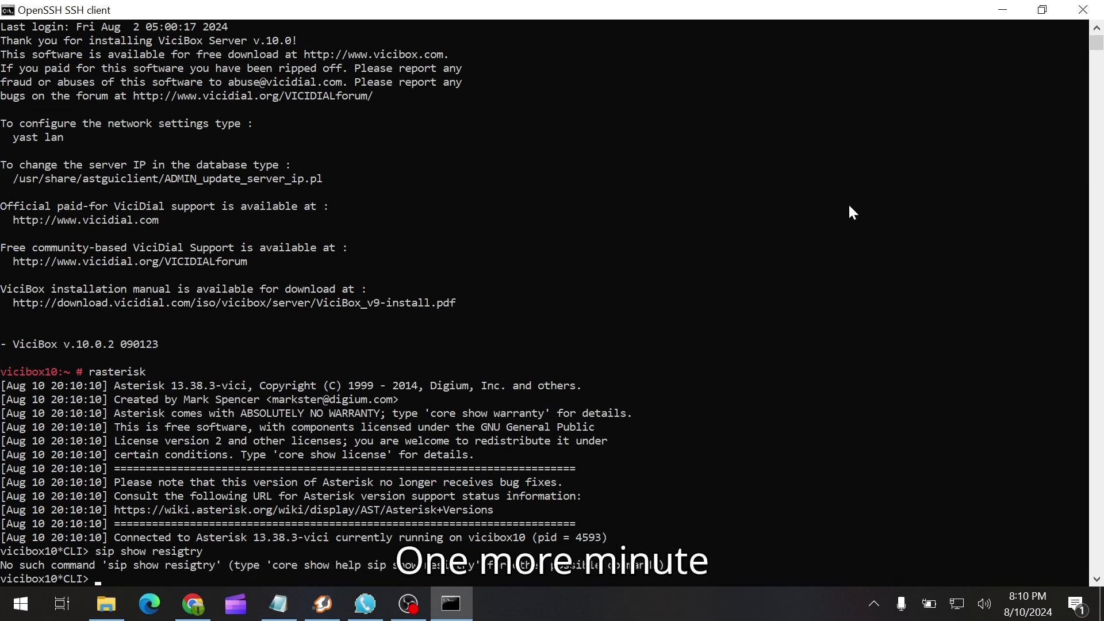
{"action": "type", "text": "sip show"}
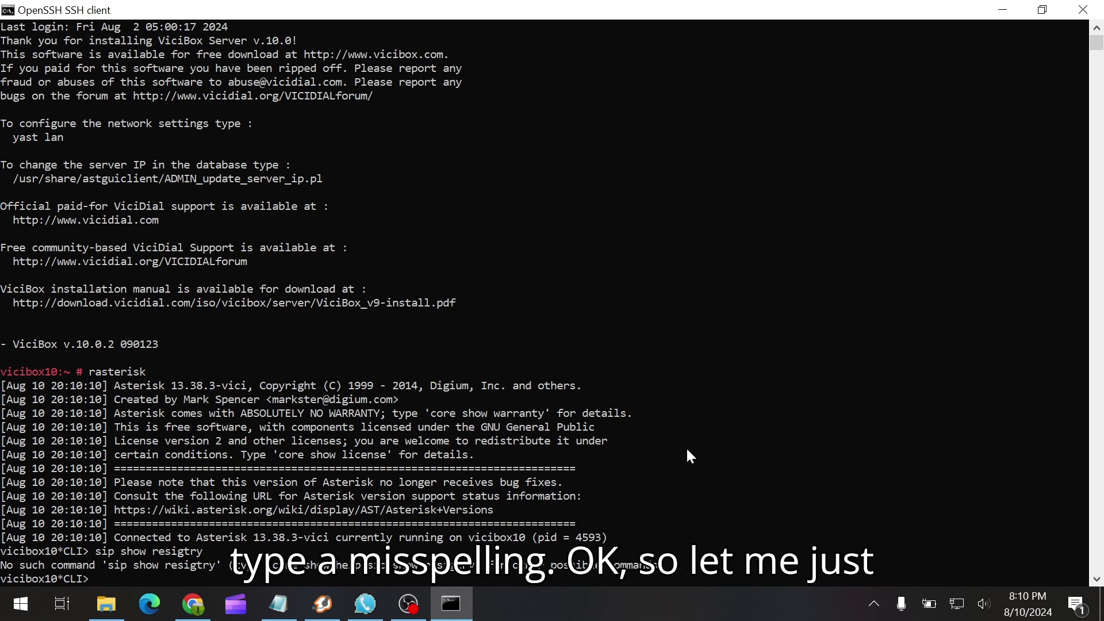
{"action": "type", "text": "s"}
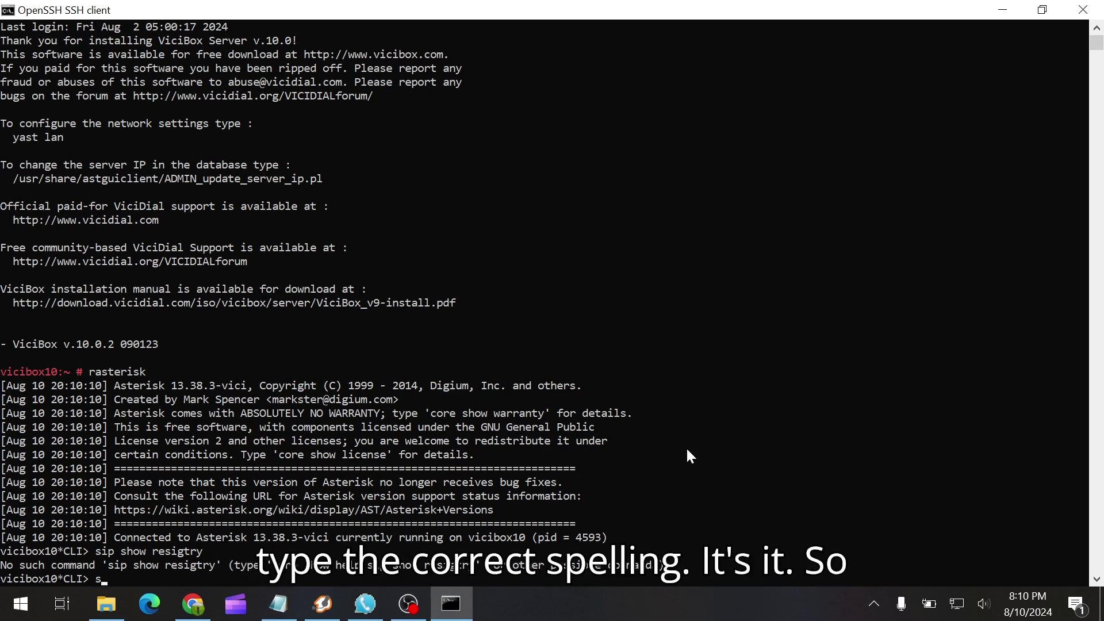
{"action": "type", "text": "ip show p"}
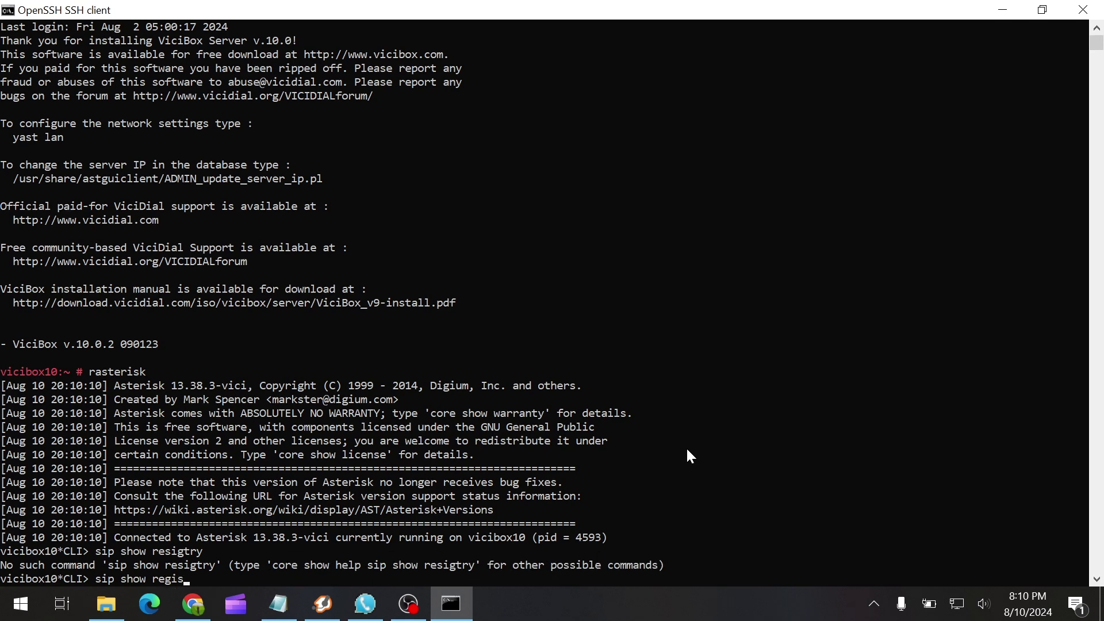
{"action": "type", "text": "egistry"}
{"action": "key", "text": "Return"}
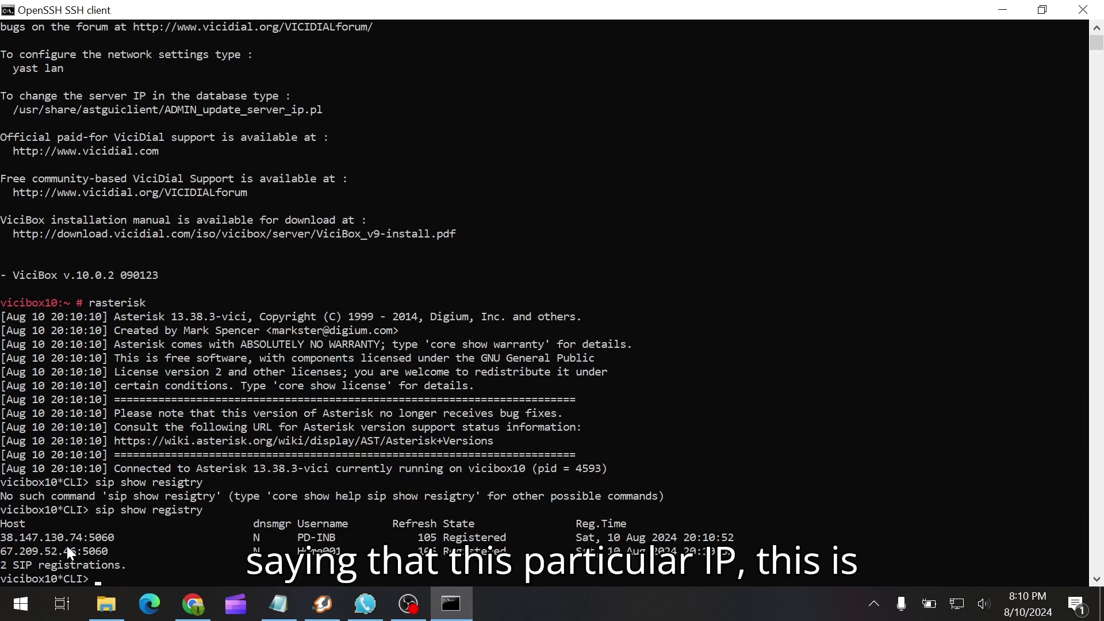
Confirm both trunk registrations show Registered, then suspend rasterisk back to the shell
{"action": "left_click_drag", "start_coordinate": [2, 535], "coordinate": [139, 543]}
{"action": "left_click_drag", "start_coordinate": [294, 538], "coordinate": [463, 545]}
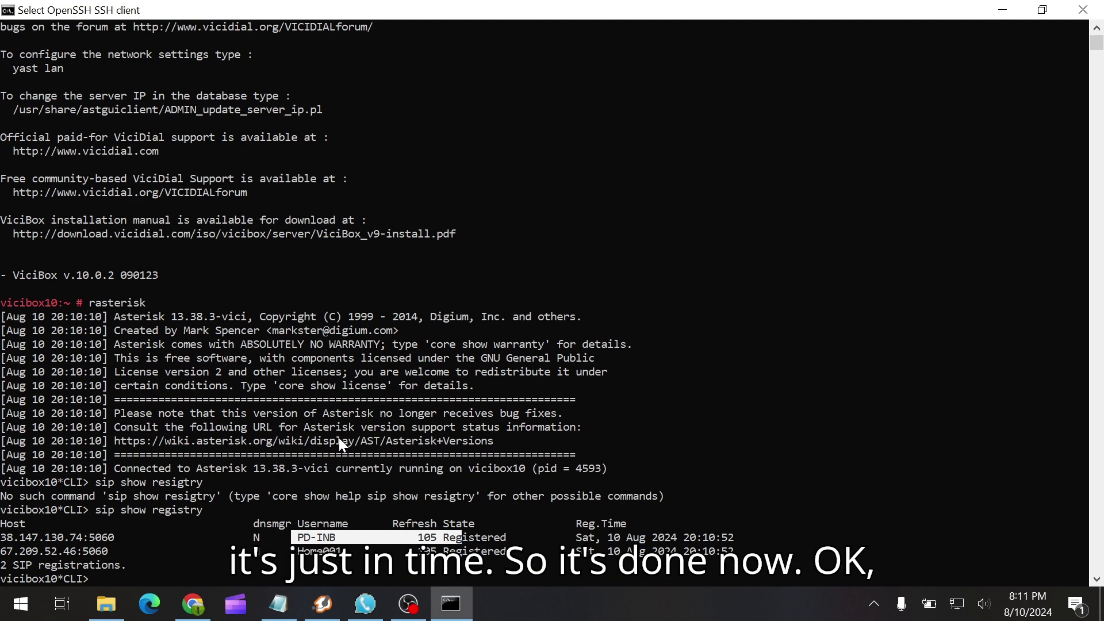
{"action": "scroll", "coordinate": [310, 419], "scroll_direction": "up", "scroll_amount": 4}
{"action": "scroll", "coordinate": [311, 419], "scroll_direction": "down", "scroll_amount": 10}
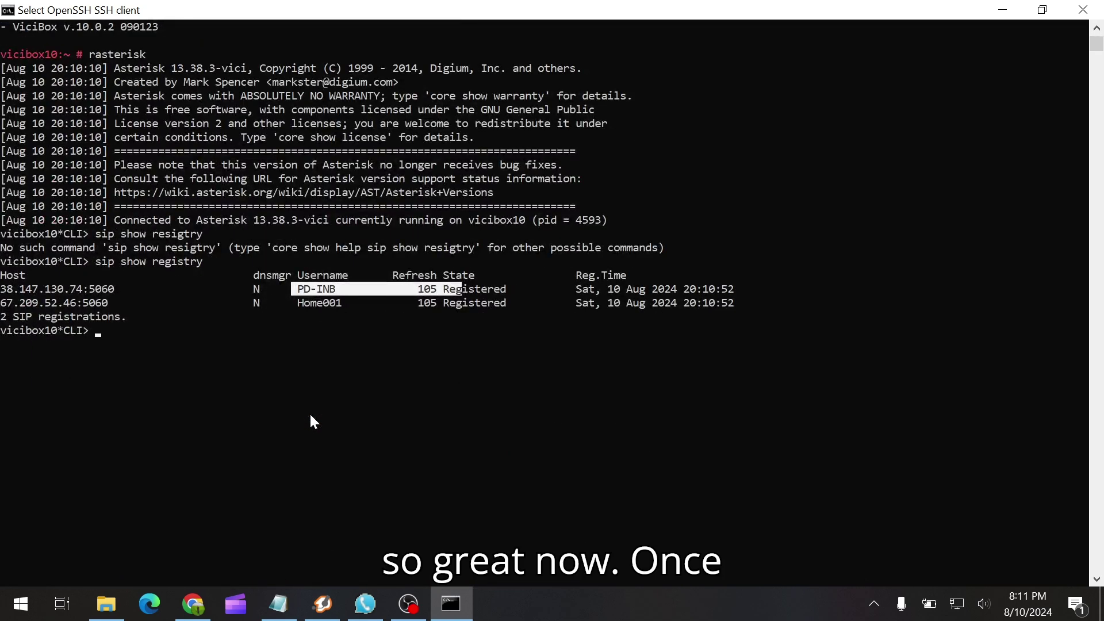
{"action": "key", "text": "ctrl+z"}
{"action": "key", "text": "Return"}
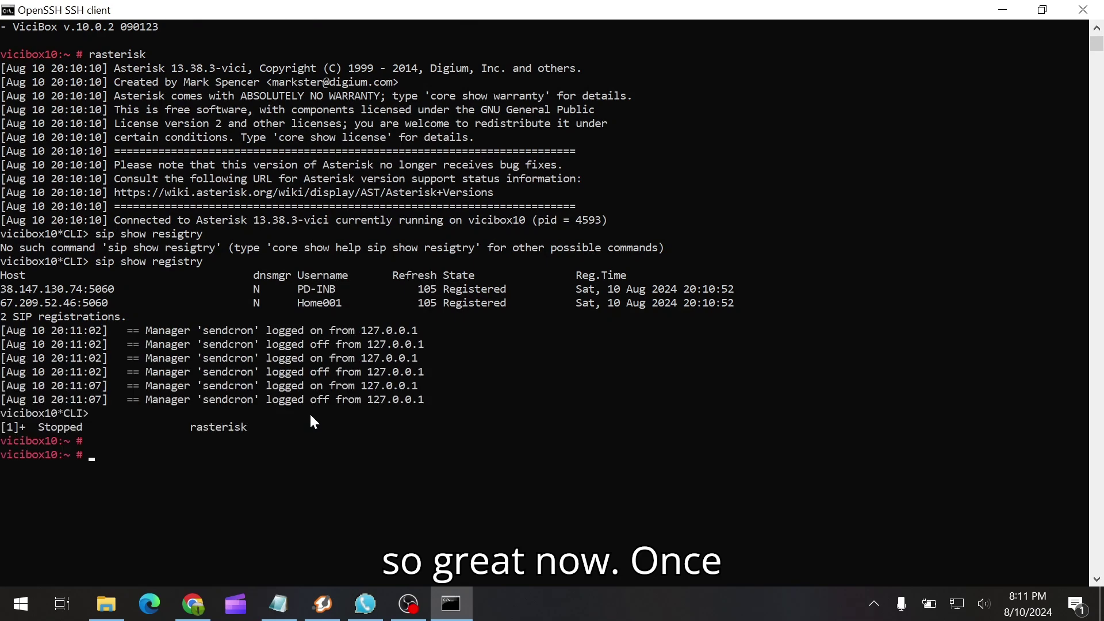
Minimize SSH and scroll through the INBOUND carrier's settings from Admin > Carriers
{"action": "left_click", "coordinate": [1003, 10]}
{"action": "scroll", "coordinate": [404, 249], "scroll_direction": "up", "scroll_amount": 3}
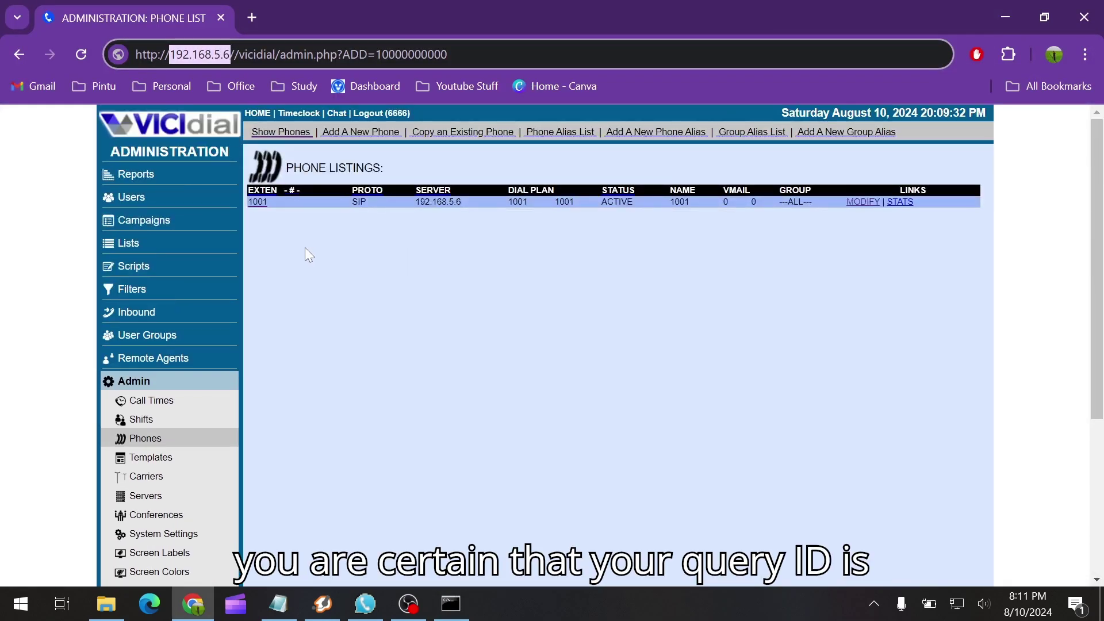
{"action": "left_click", "coordinate": [163, 481]}
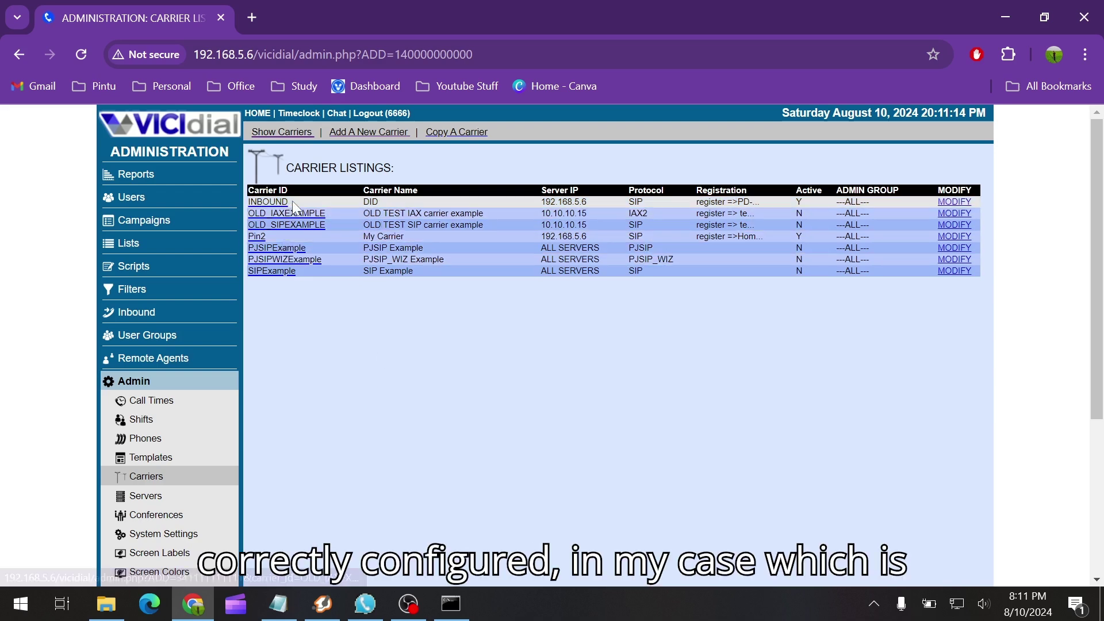
{"action": "left_click", "coordinate": [337, 202]}
{"action": "scroll", "coordinate": [622, 345], "scroll_direction": "down", "scroll_amount": 3}
{"action": "scroll", "coordinate": [630, 439], "scroll_direction": "down", "scroll_amount": 4}
{"action": "scroll", "coordinate": [258, 427], "scroll_direction": "up", "scroll_amount": 3}
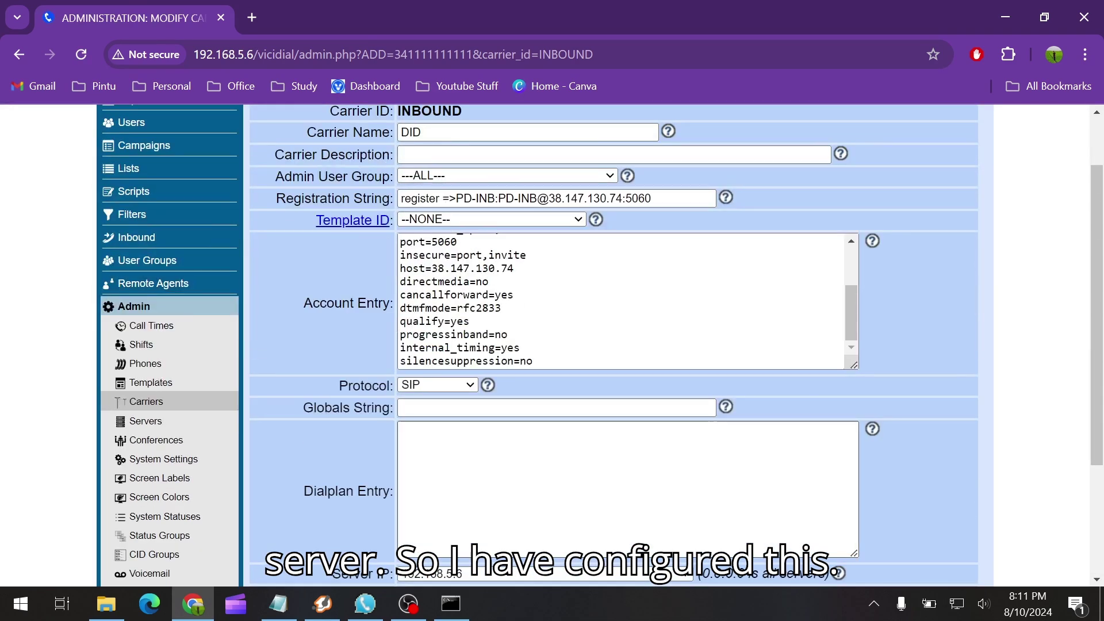
{"action": "scroll", "coordinate": [257, 426], "scroll_direction": "up", "scroll_amount": 1}
{"action": "scroll", "coordinate": [267, 402], "scroll_direction": "down", "scroll_amount": 4}
{"action": "scroll", "coordinate": [275, 377], "scroll_direction": "up", "scroll_amount": 5}
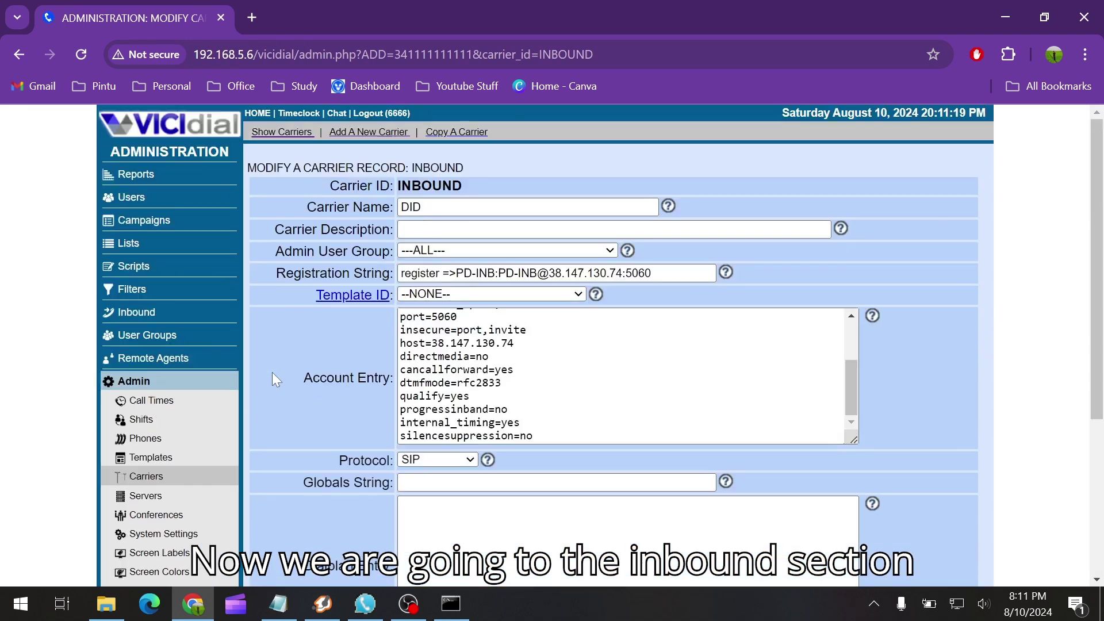
{"action": "left_click", "coordinate": [138, 313]}
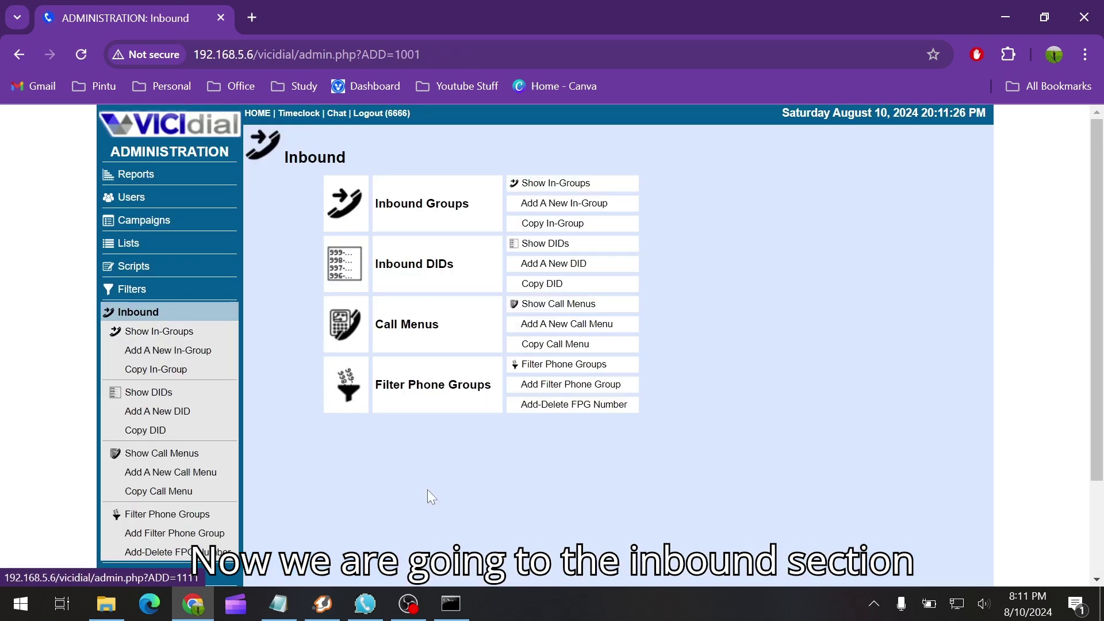
{"action": "scroll", "coordinate": [542, 407], "scroll_direction": "down", "scroll_amount": 2}
{"action": "left_click", "coordinate": [290, 605]}
{"action": "scroll", "coordinate": [575, 259], "scroll_direction": "up", "scroll_amount": 1}
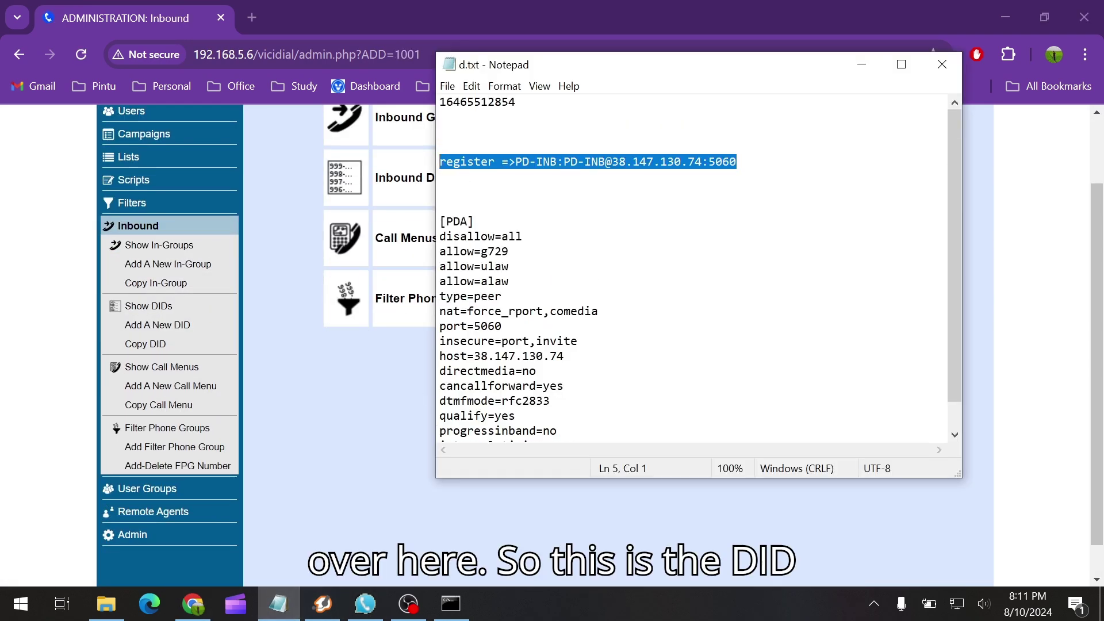
{"action": "left_click_drag", "start_coordinate": [516, 101], "coordinate": [412, 91]}
{"action": "key", "text": "ctrl+c"}
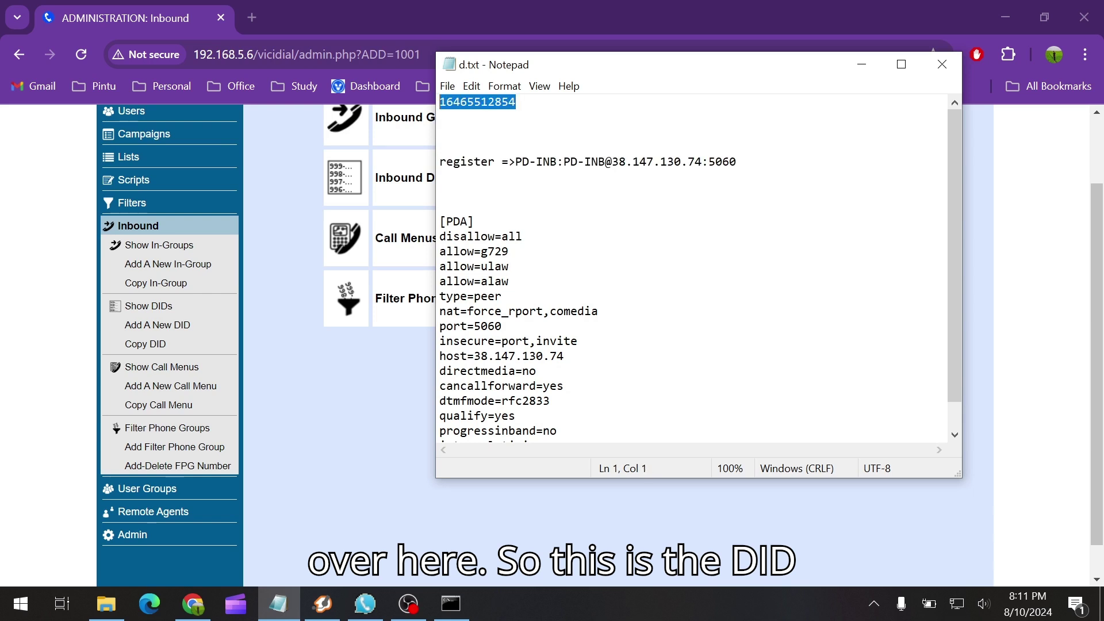
{"action": "left_click", "coordinate": [336, 365]}
{"action": "scroll", "coordinate": [352, 402], "scroll_direction": "up", "scroll_amount": 2}
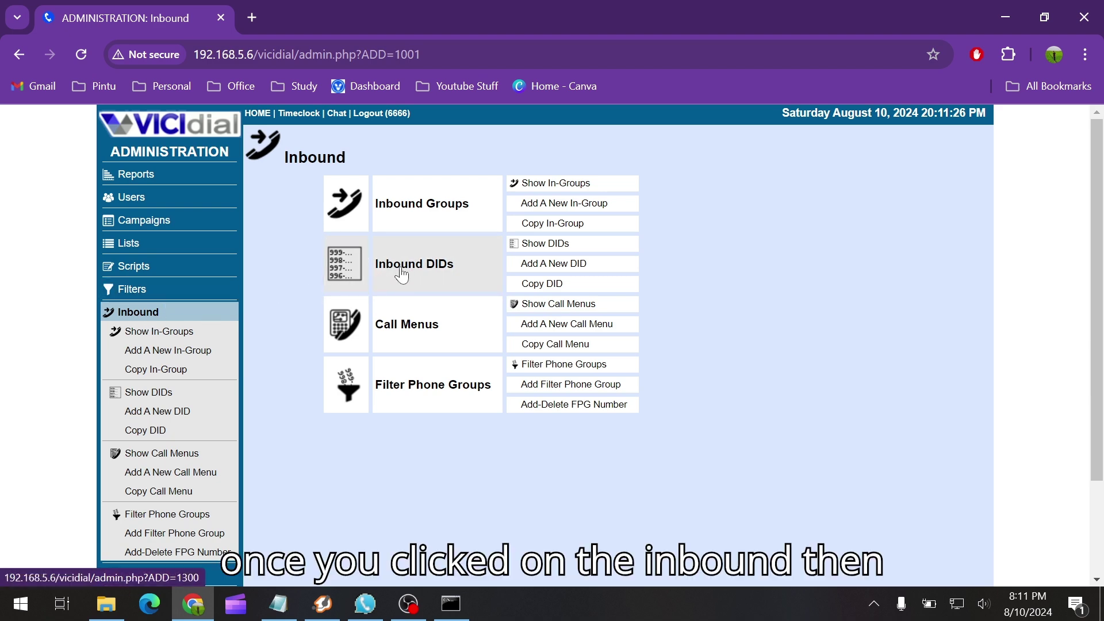
{"action": "left_click", "coordinate": [440, 275]}
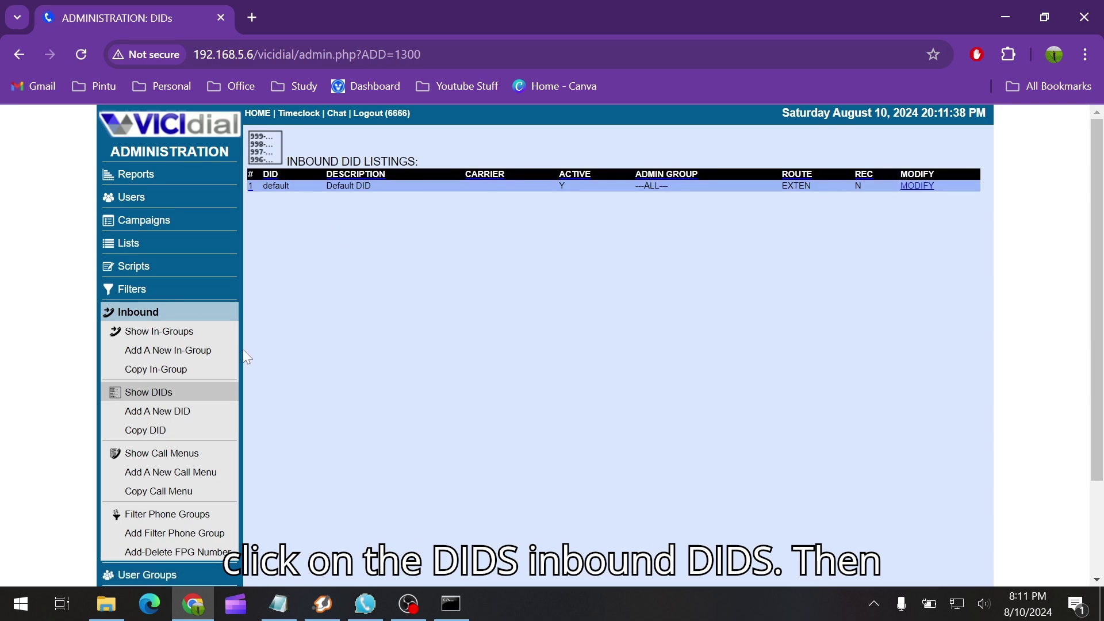
{"action": "left_click", "coordinate": [141, 410]}
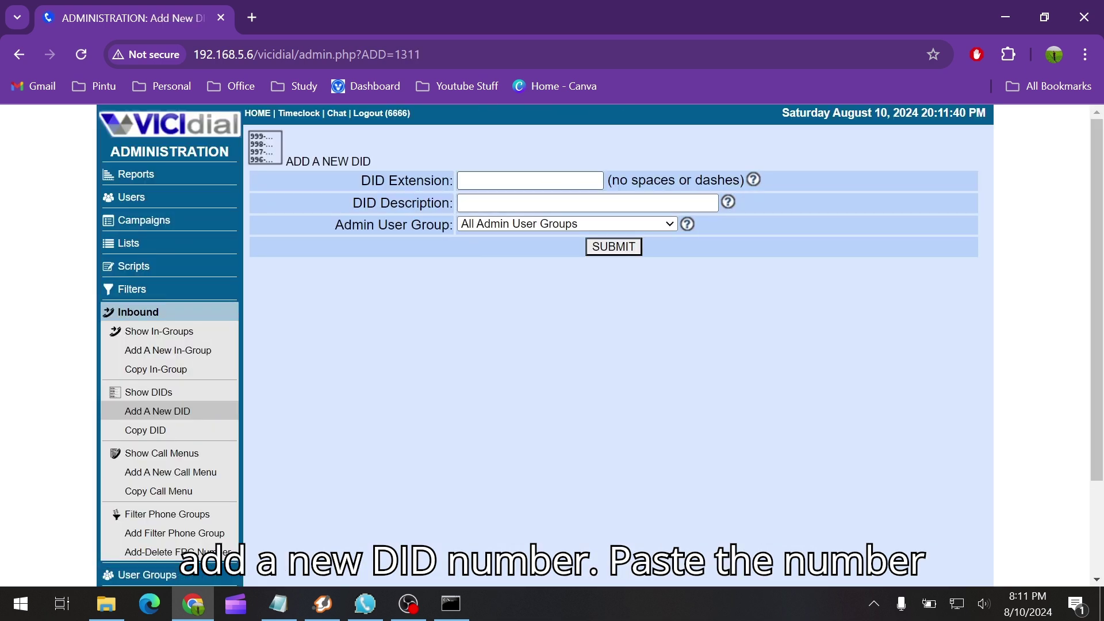
{"action": "key", "text": "ctrl+v"}
{"action": "key", "text": "Tab"}
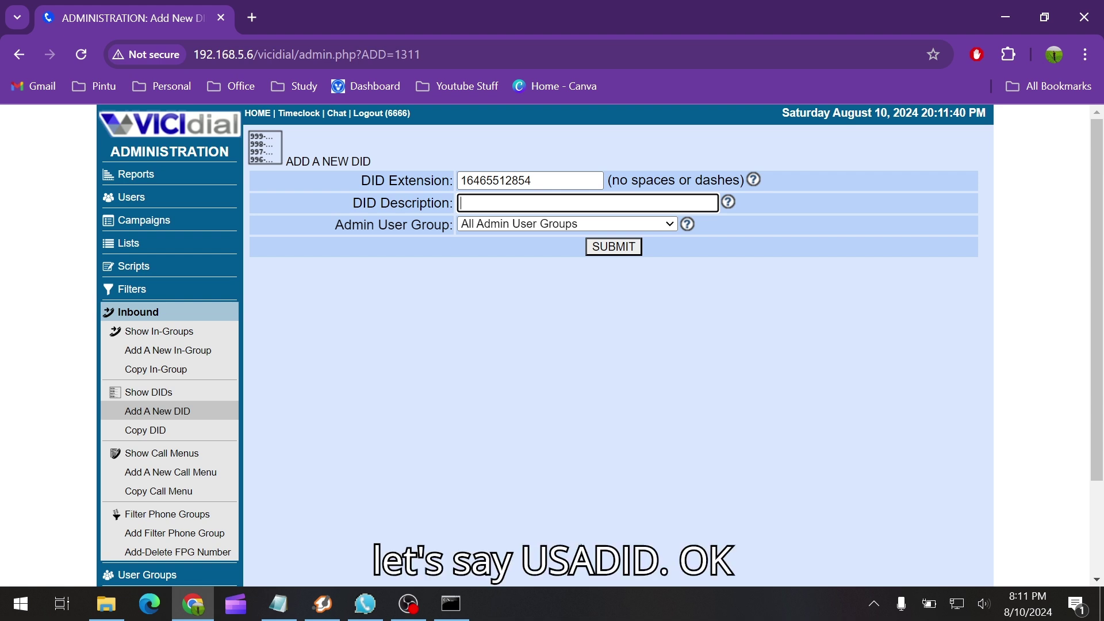
{"action": "type", "text": "USA DID"}
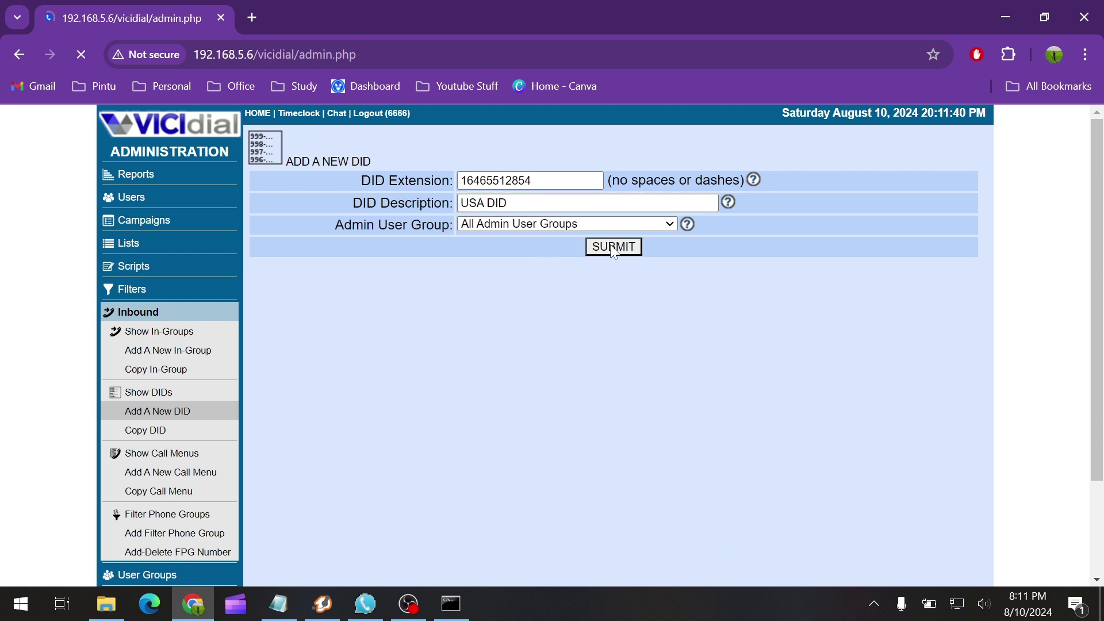
{"action": "left_click", "coordinate": [610, 249]}
{"action": "scroll", "coordinate": [439, 223], "scroll_direction": "down", "scroll_amount": 1}
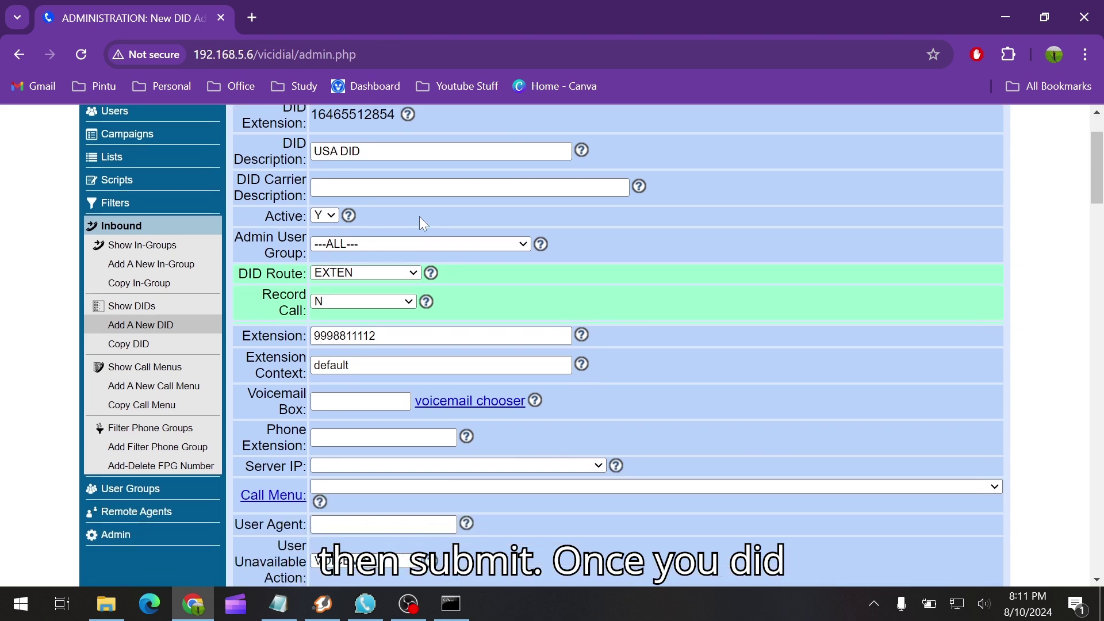
{"action": "scroll", "coordinate": [460, 230], "scroll_direction": "up", "scroll_amount": 1}
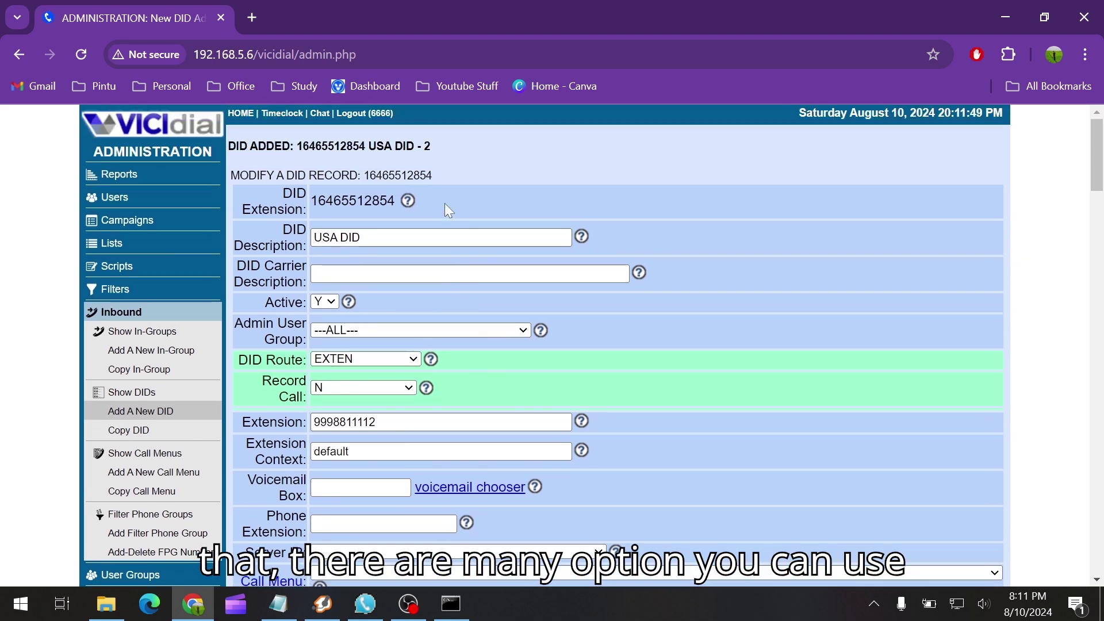
{"action": "scroll", "coordinate": [495, 397], "scroll_direction": "down", "scroll_amount": 5}
{"action": "scroll", "coordinate": [495, 507], "scroll_direction": "down", "scroll_amount": 3}
{"action": "scroll", "coordinate": [495, 506], "scroll_direction": "up", "scroll_amount": 5}
{"action": "scroll", "coordinate": [493, 498], "scroll_direction": "up", "scroll_amount": 4}
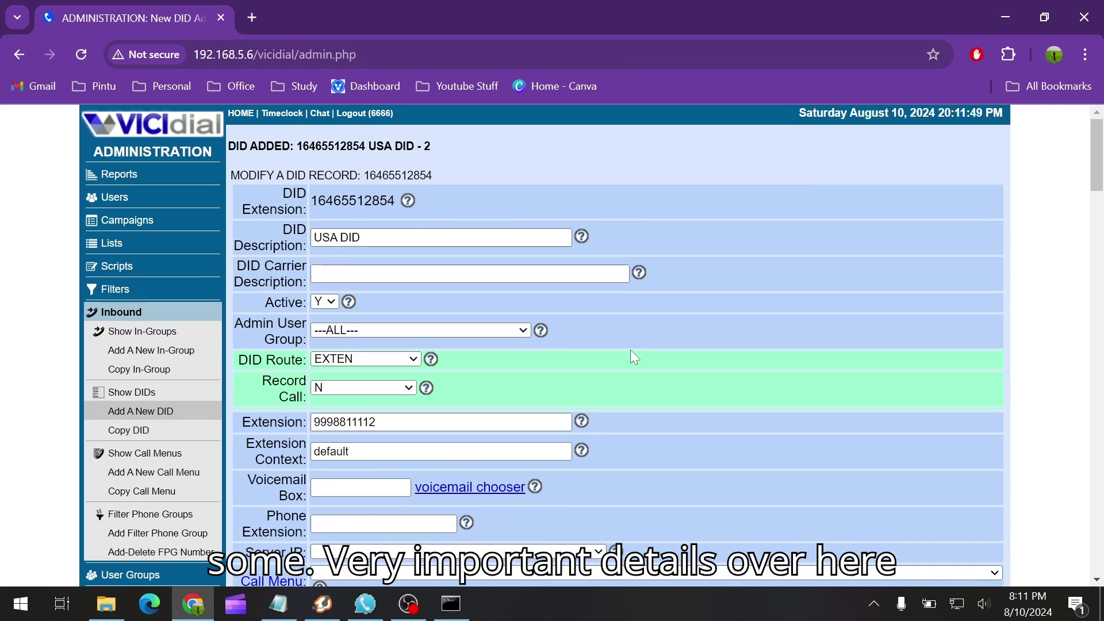
{"action": "scroll", "coordinate": [631, 357], "scroll_direction": "down", "scroll_amount": 1}
{"action": "scroll", "coordinate": [641, 356], "scroll_direction": "up", "scroll_amount": 1}
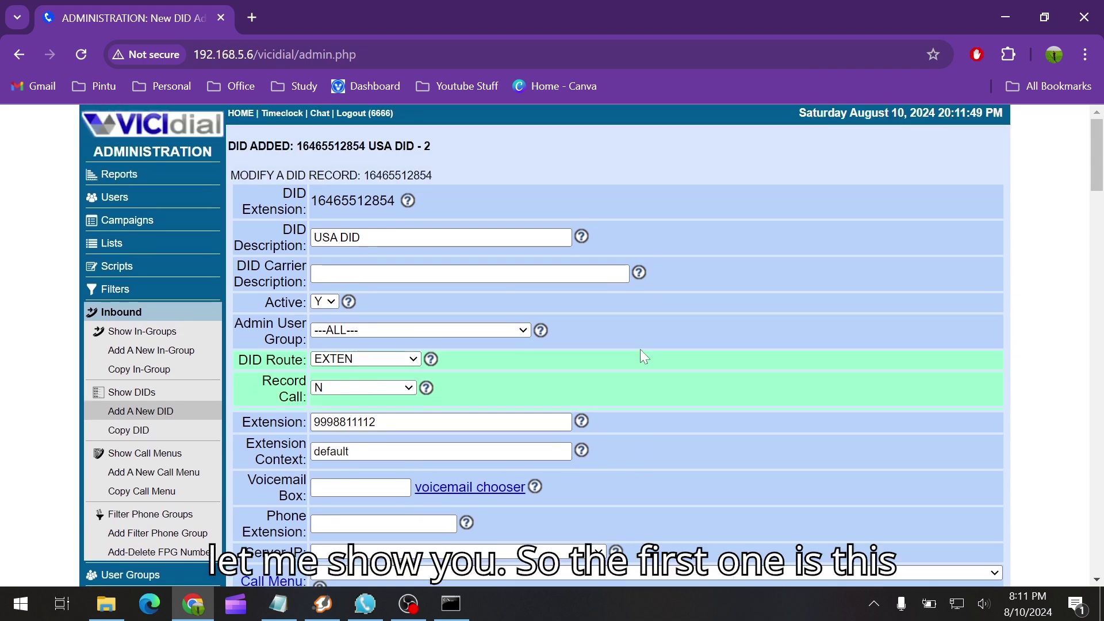
{"action": "scroll", "coordinate": [554, 363], "scroll_direction": "down", "scroll_amount": 1}
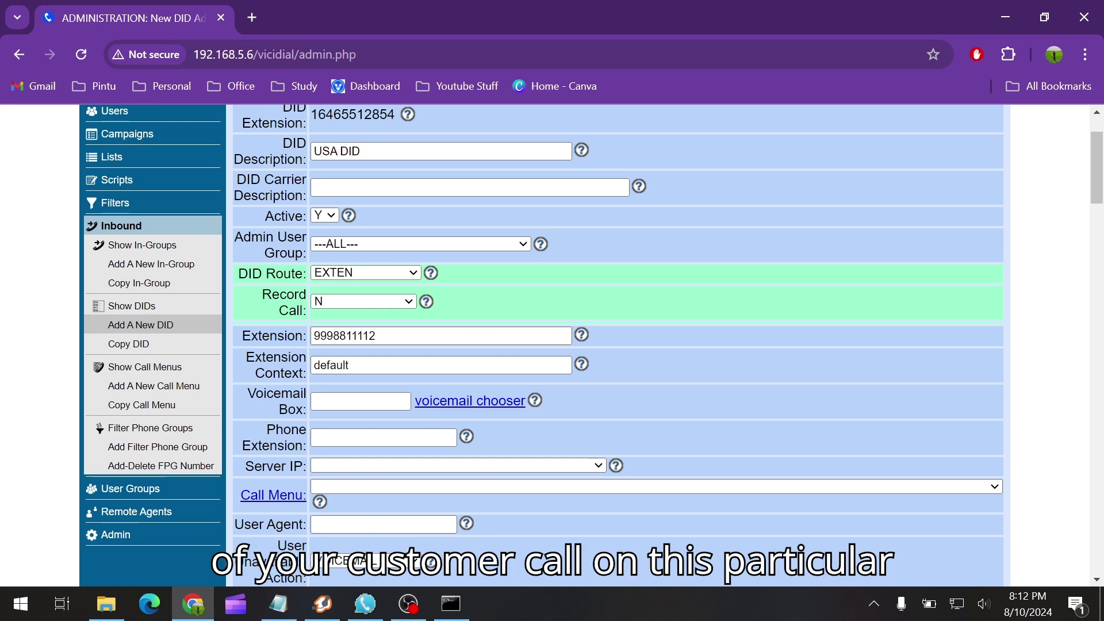
{"action": "scroll", "coordinate": [309, 223], "scroll_direction": "up", "scroll_amount": 2}
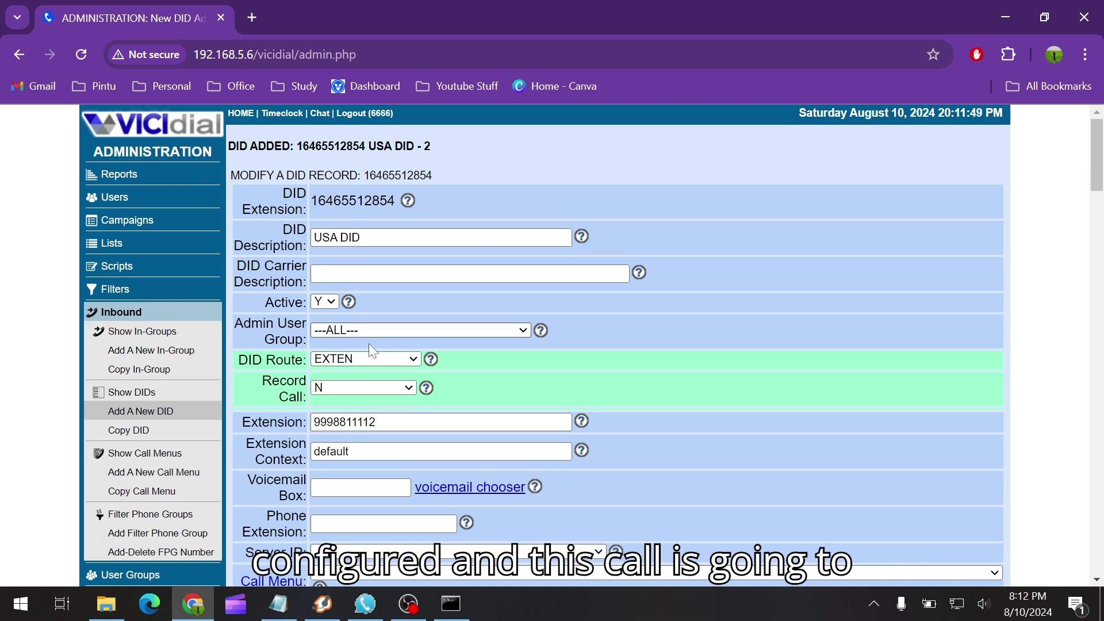
Set the DID Route to PHONE
{"action": "left_click", "coordinate": [355, 361]}
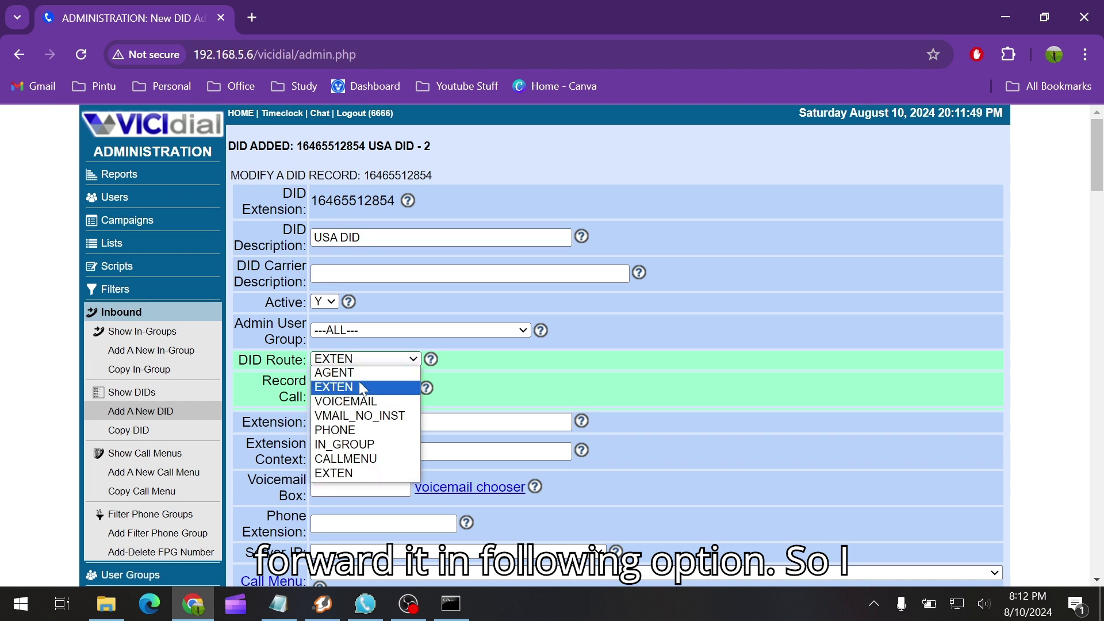
{"action": "left_click", "coordinate": [355, 437]}
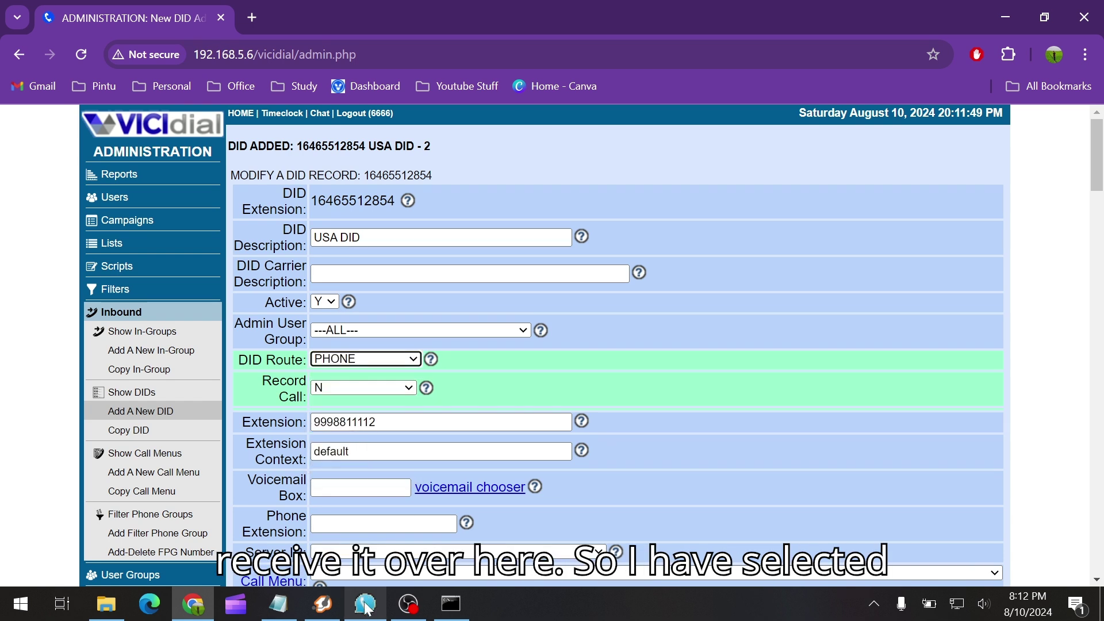
{"action": "left_click", "coordinate": [366, 605]}
{"action": "left_click", "coordinate": [356, 381]}
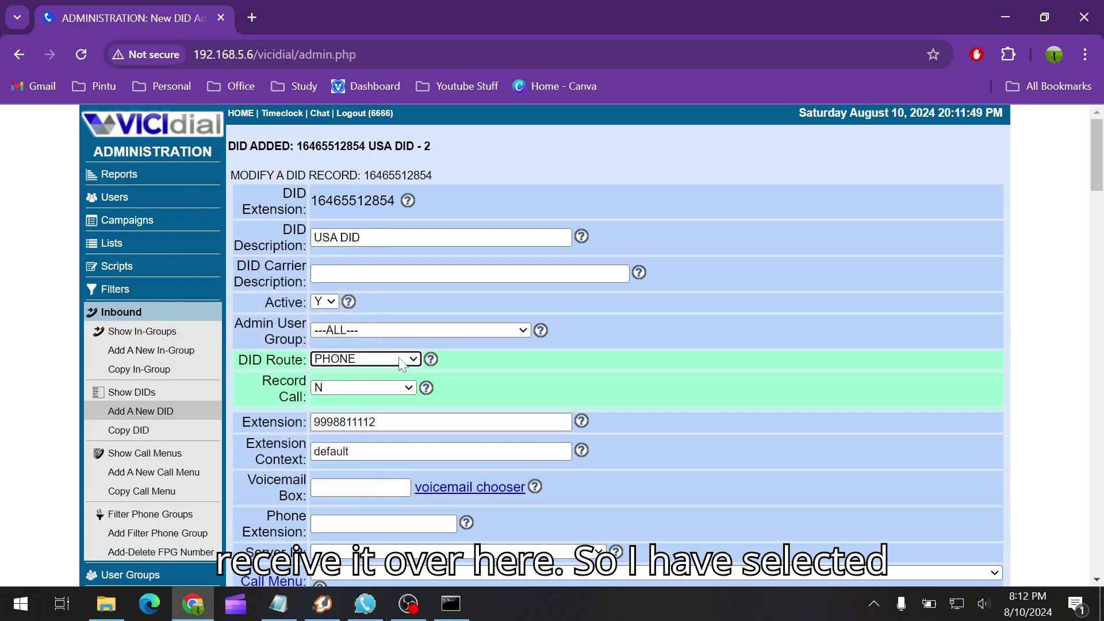
{"action": "scroll", "coordinate": [412, 365], "scroll_direction": "down", "scroll_amount": 1}
Enter phone extension 1001, choose server 192.168.5.6, and save the DID
{"action": "left_click", "coordinate": [351, 437]}
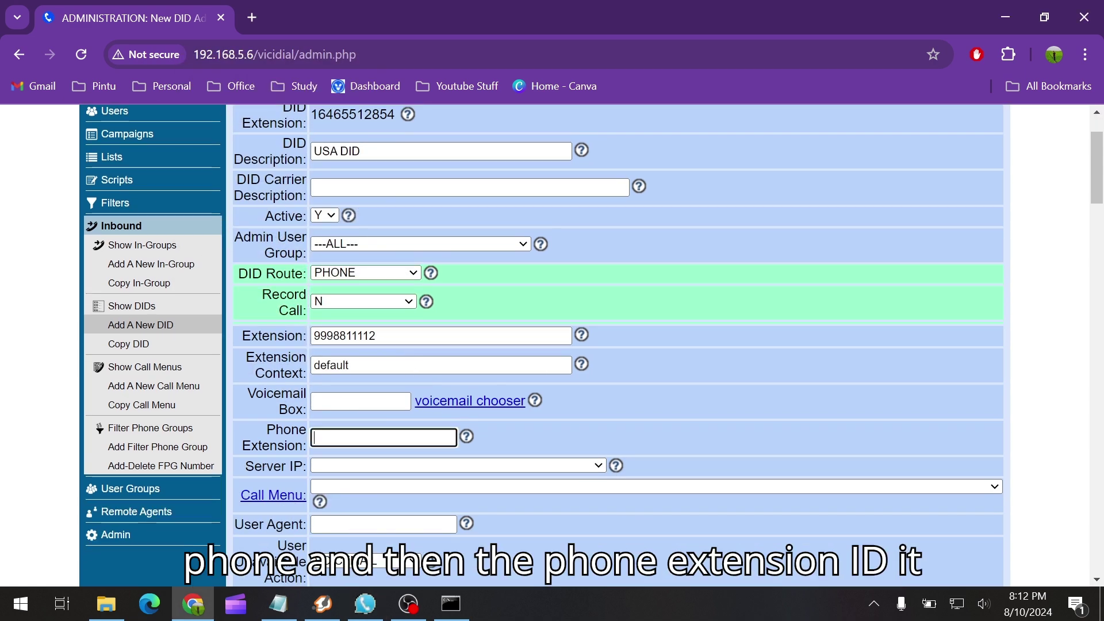
{"action": "type", "text": "10"}
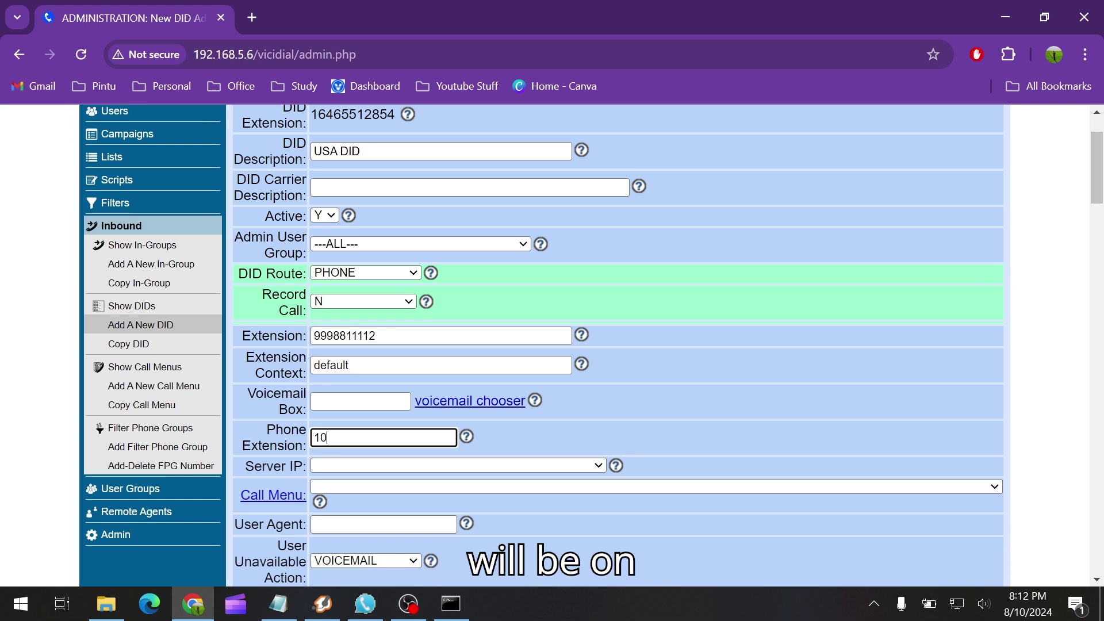
{"action": "type", "text": "01"}
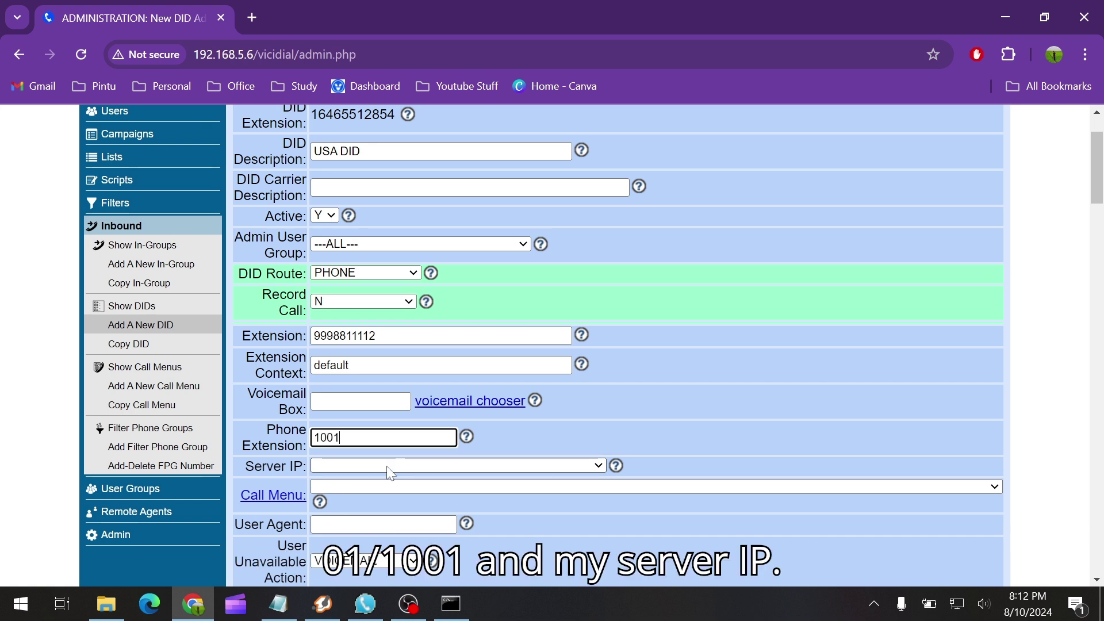
{"action": "left_click", "coordinate": [389, 467]}
{"action": "left_click", "coordinate": [369, 481]}
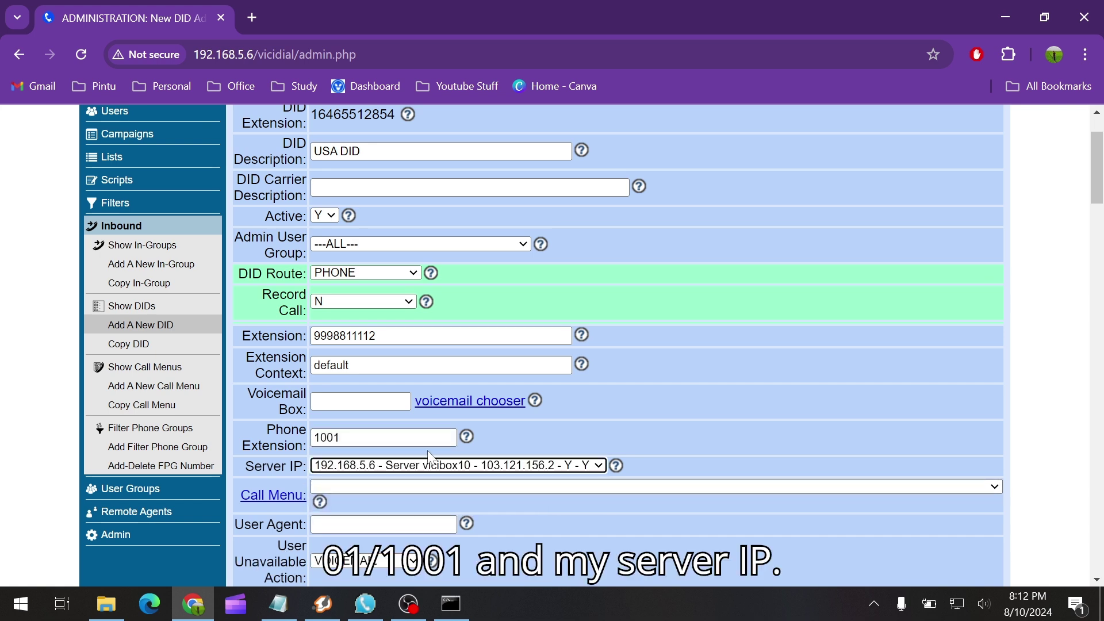
{"action": "left_click", "coordinate": [368, 273]}
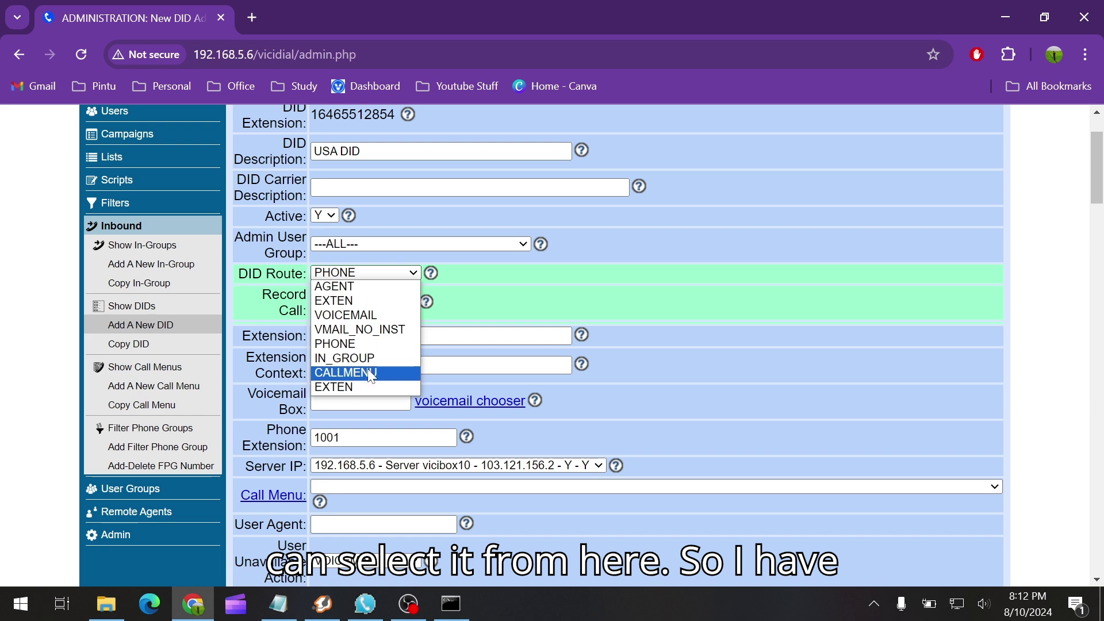
{"action": "left_click", "coordinate": [361, 418]}
{"action": "left_click", "coordinate": [357, 406]}
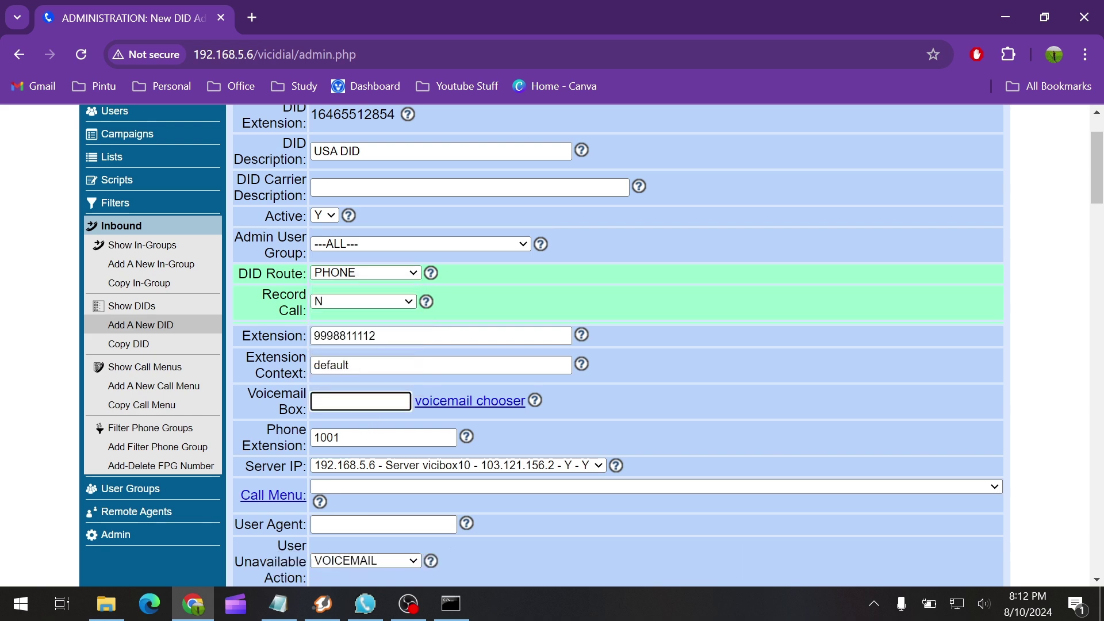
{"action": "key", "text": "Return"}
{"action": "scroll", "coordinate": [348, 413], "scroll_direction": "down", "scroll_amount": 4}
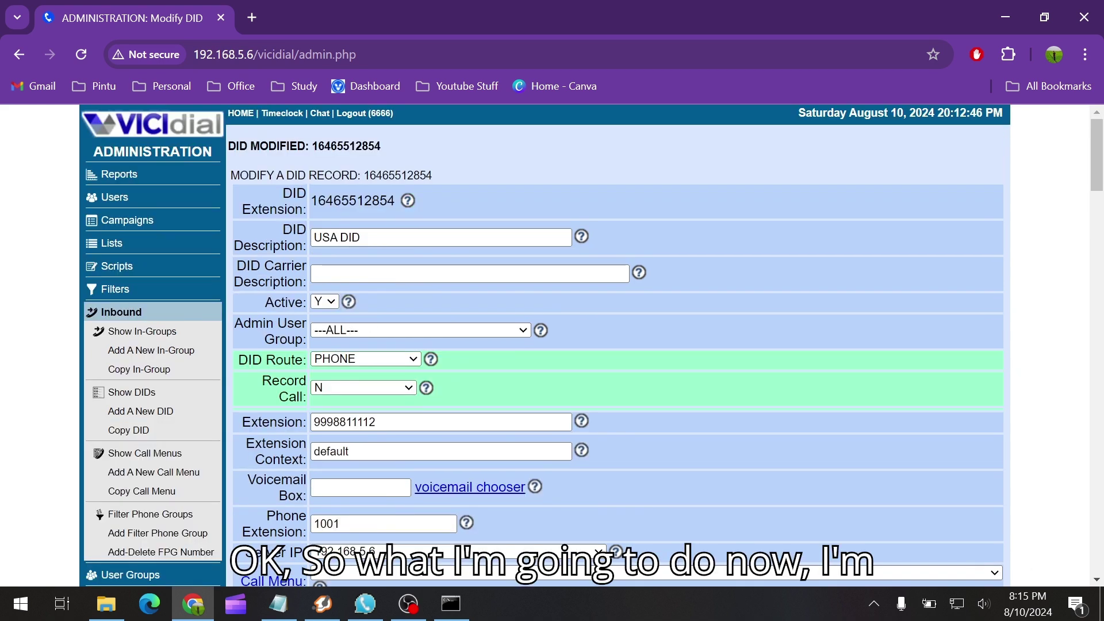
{"action": "double_click", "coordinate": [353, 201]}
{"action": "key", "text": "ctrl+c"}
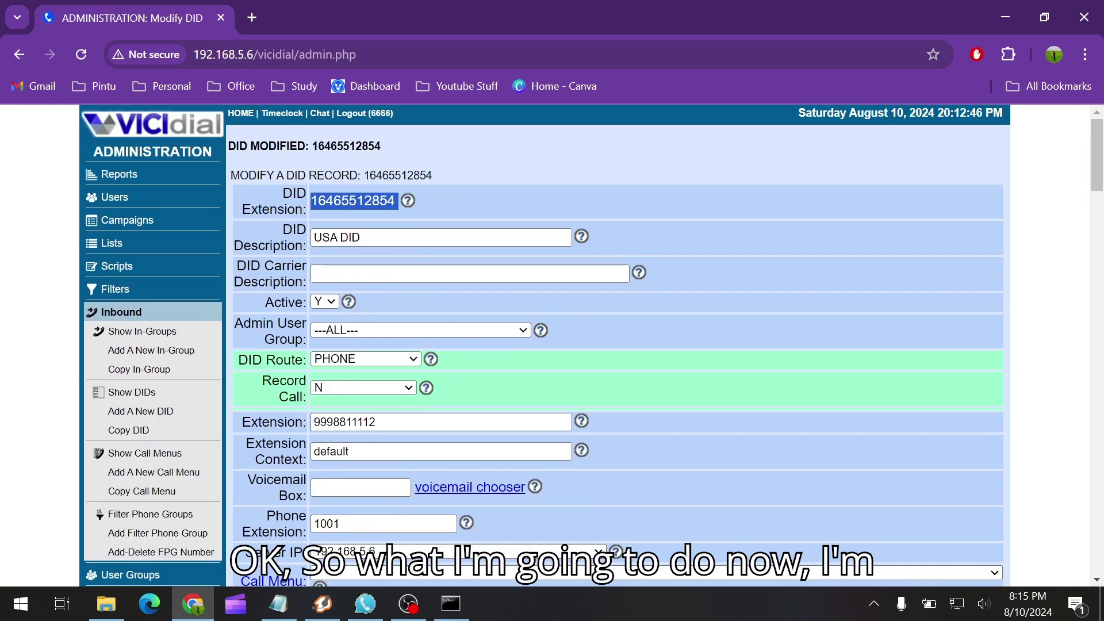
{"action": "left_click", "coordinate": [322, 603]}
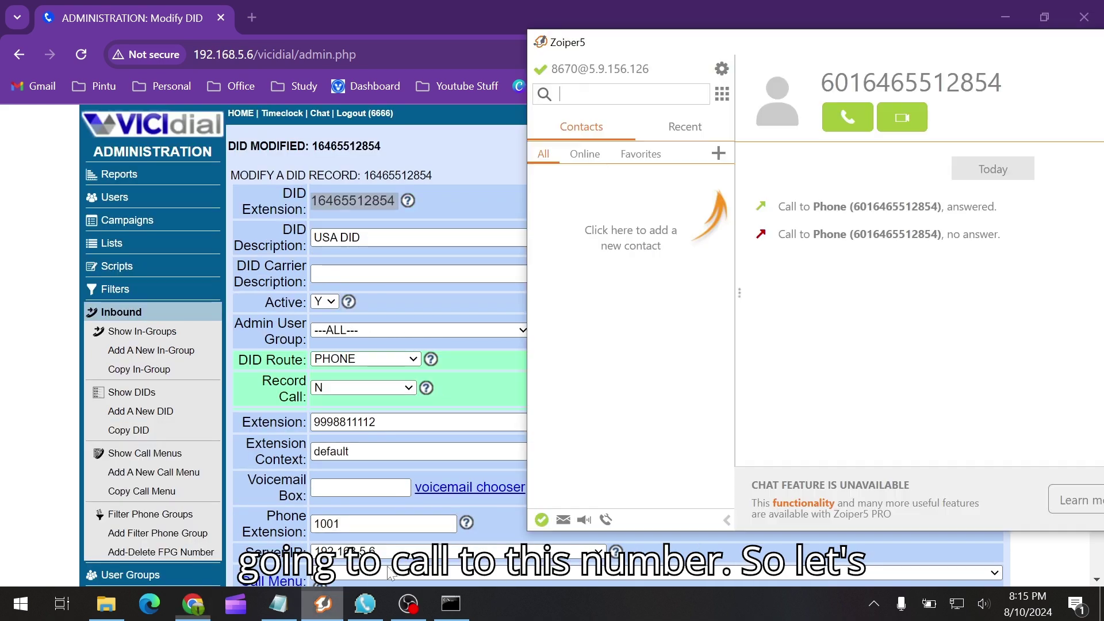
{"action": "key", "text": "ctrl+v"}
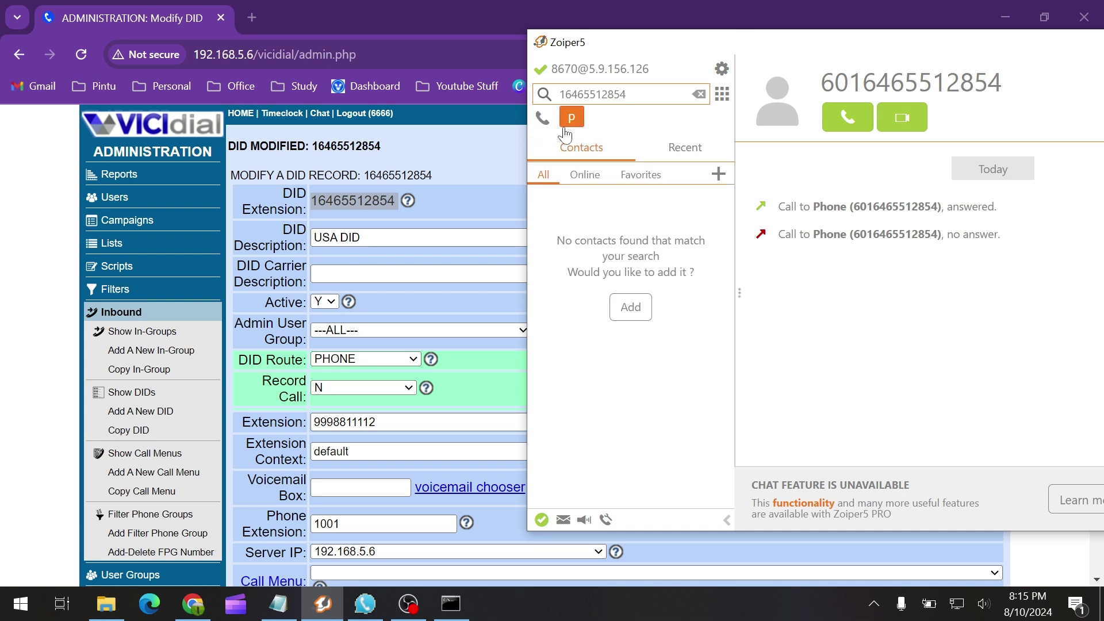
{"action": "type", "text": "60"}
{"action": "key", "text": "Return"}
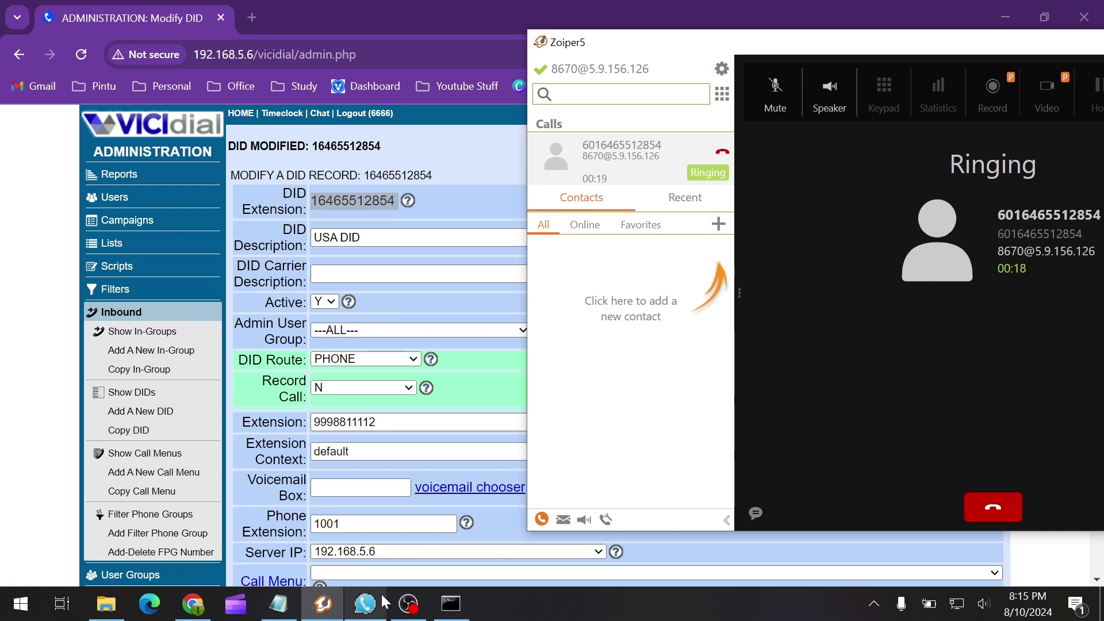
Answer the test call on Yate extension 1001, then hang up on both softphones
{"action": "left_click", "coordinate": [376, 612]}
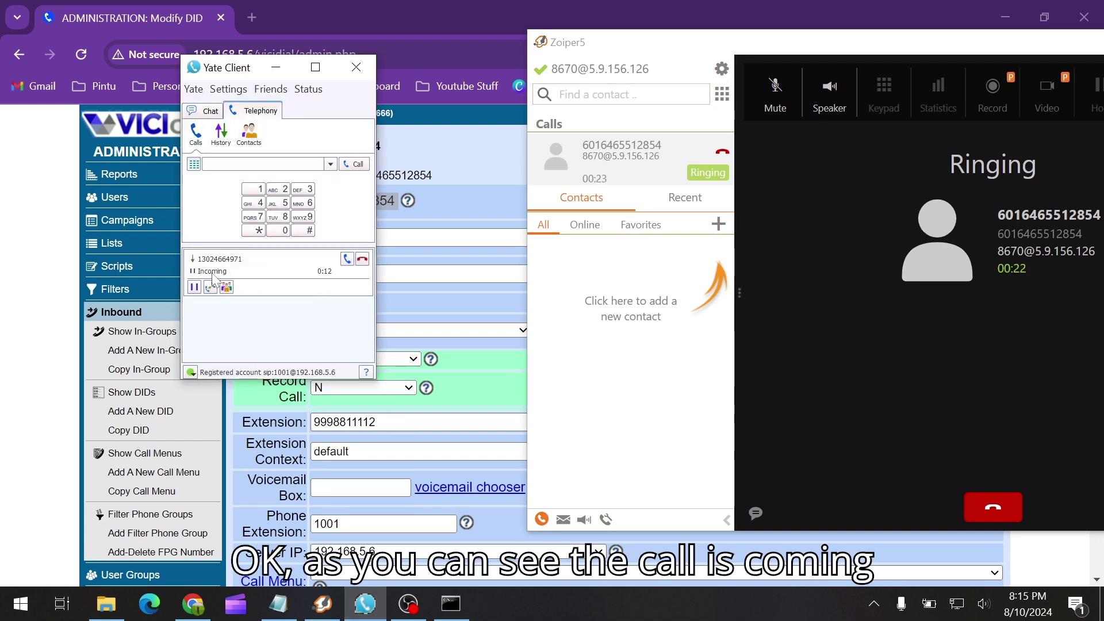
{"action": "left_click", "coordinate": [347, 261]}
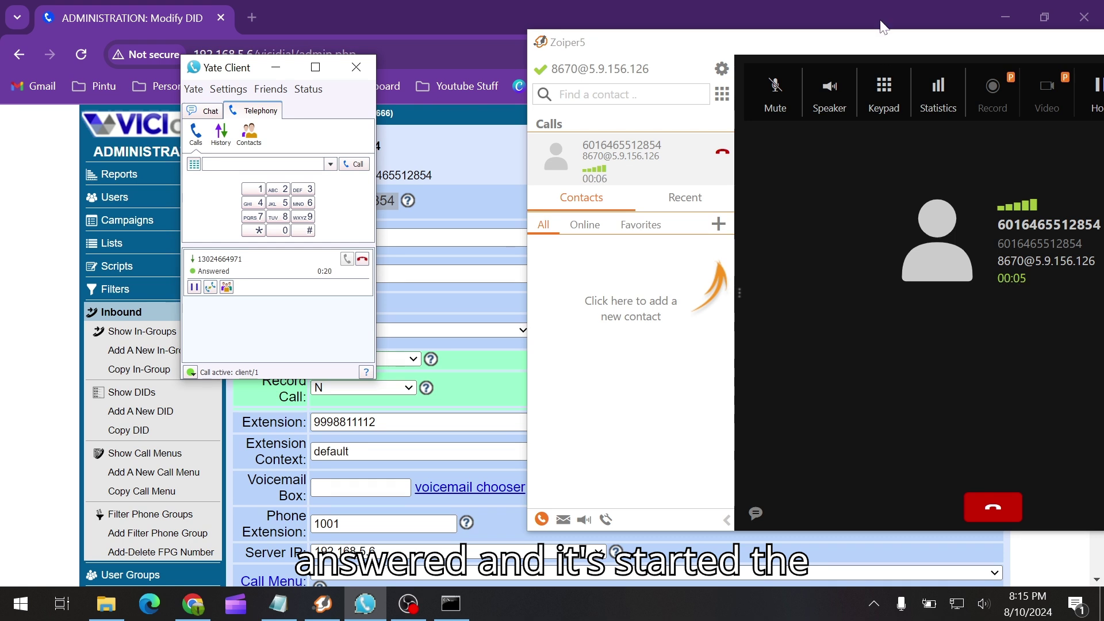
{"action": "left_click_drag", "start_coordinate": [886, 40], "coordinate": [855, 34]}
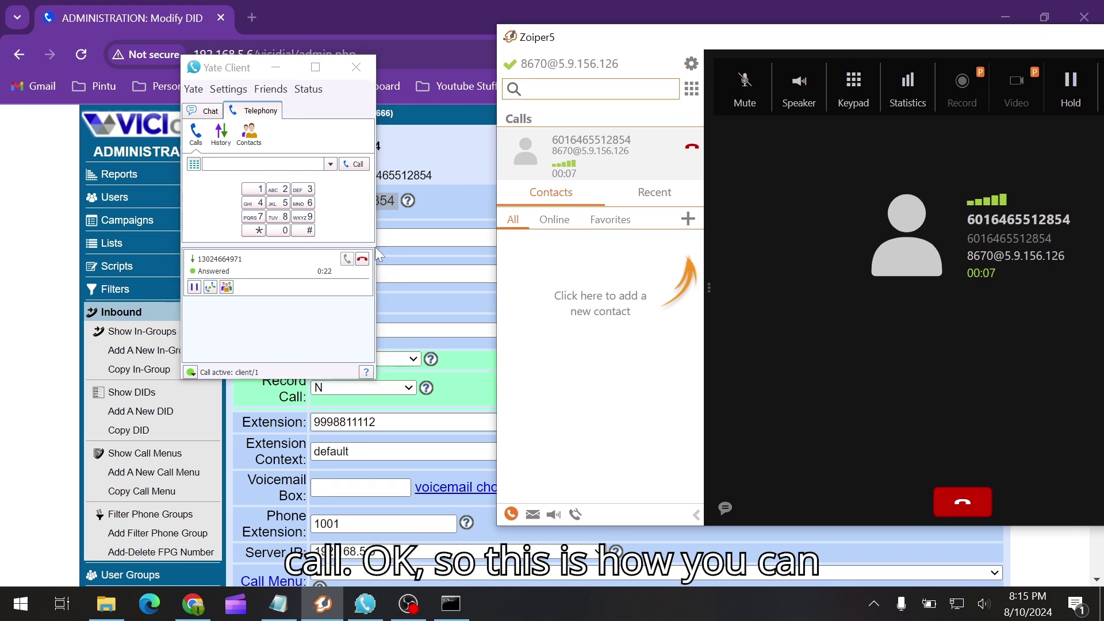
{"action": "left_click", "coordinate": [362, 258]}
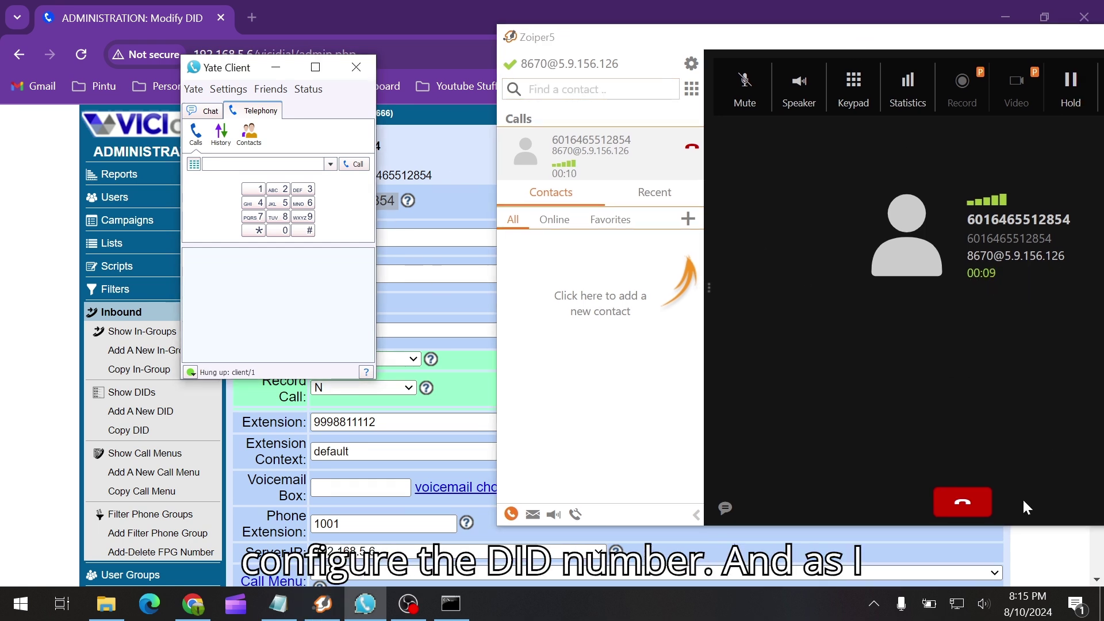
{"action": "left_click", "coordinate": [962, 502]}
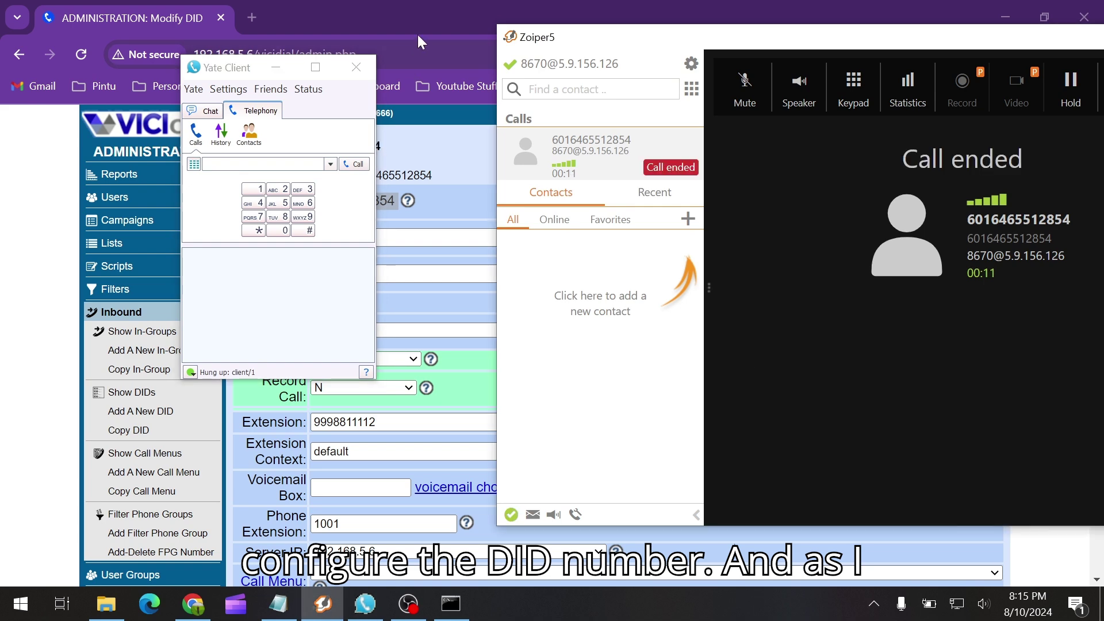
{"action": "left_click", "coordinate": [424, 16]}
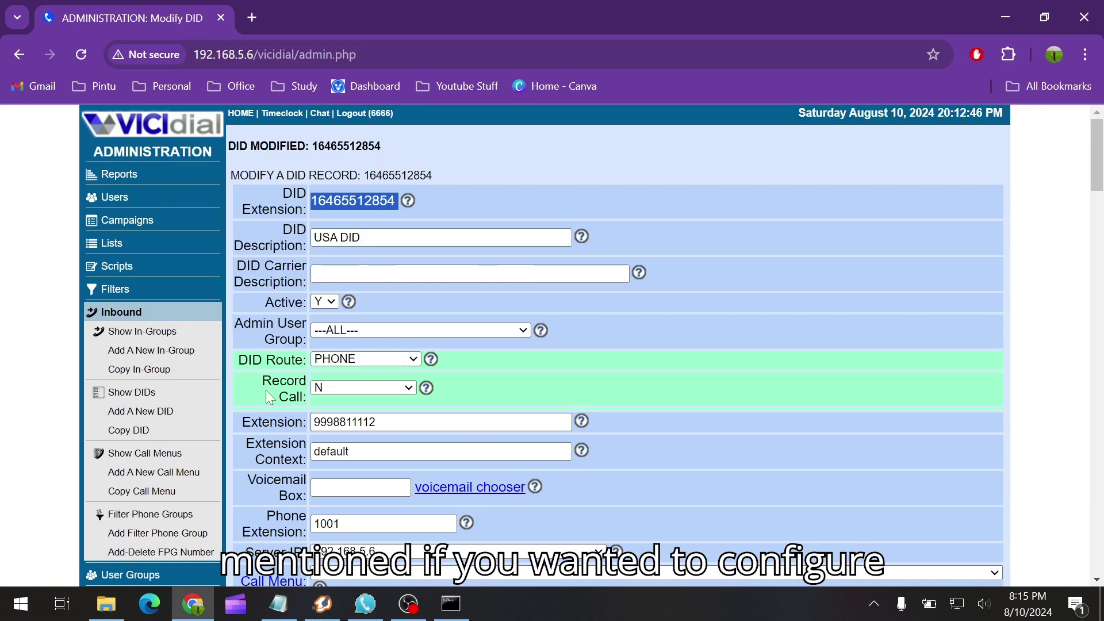
{"action": "scroll", "coordinate": [266, 390], "scroll_direction": "down", "scroll_amount": 1}
{"action": "scroll", "coordinate": [265, 390], "scroll_direction": "up", "scroll_amount": 1}
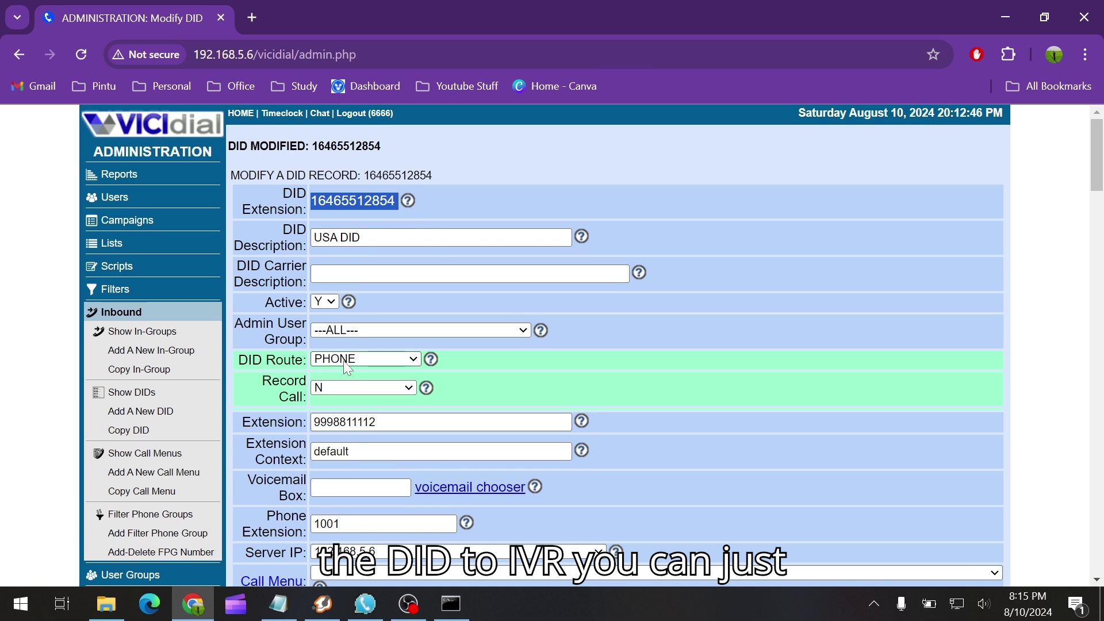
{"action": "left_click", "coordinate": [344, 363]}
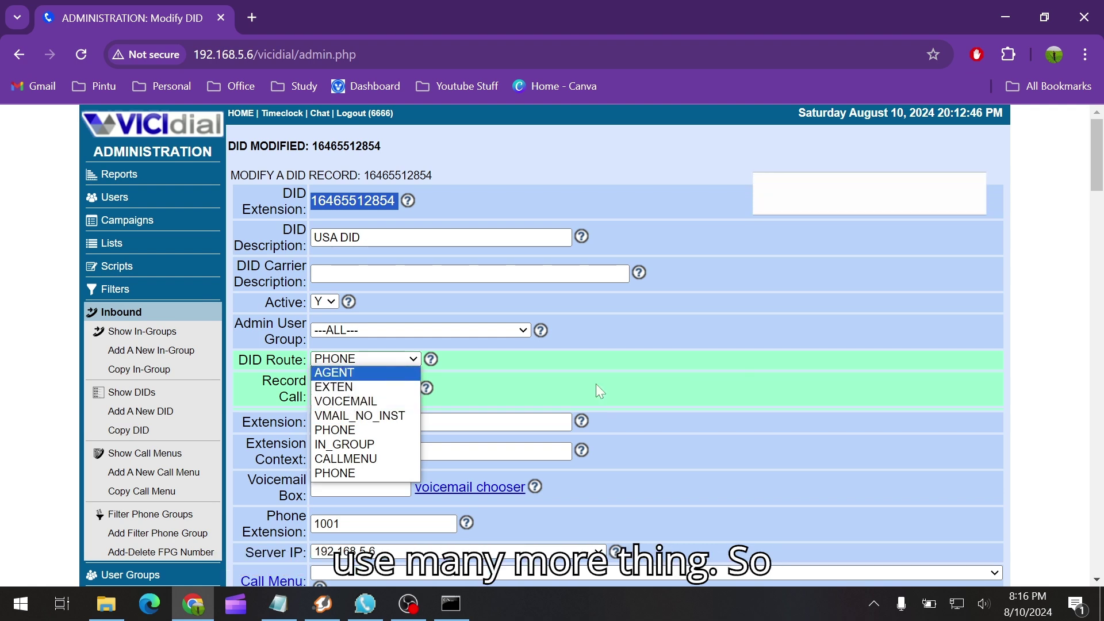
{"action": "left_click", "coordinate": [792, 406]}
{"action": "scroll", "coordinate": [792, 406], "scroll_direction": "down", "scroll_amount": 10}
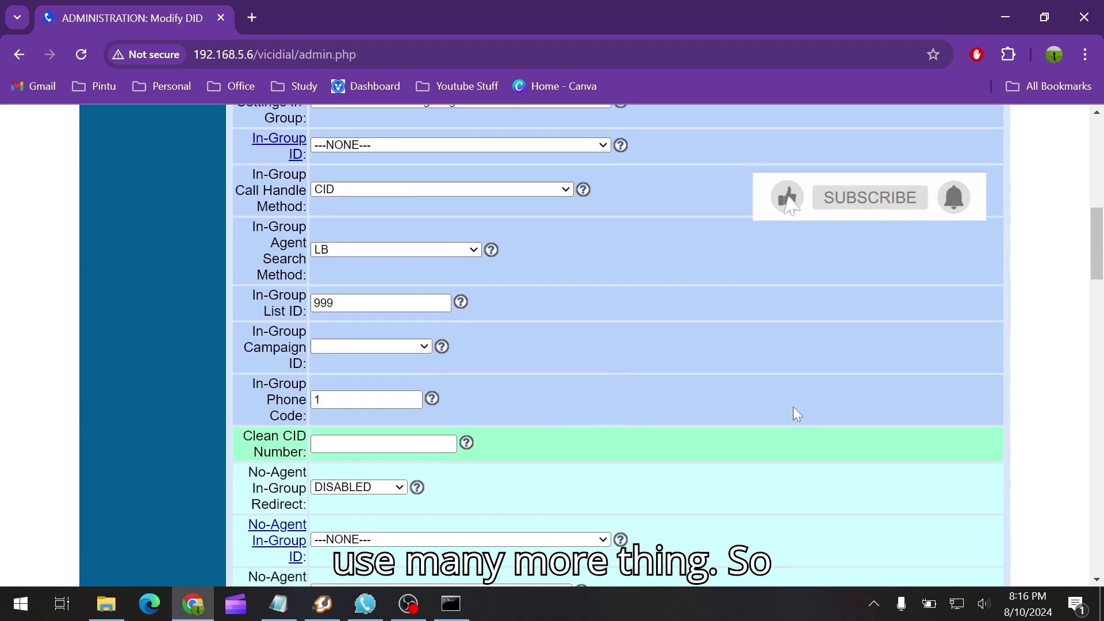
{"action": "scroll", "coordinate": [794, 414], "scroll_direction": "up", "scroll_amount": 10}
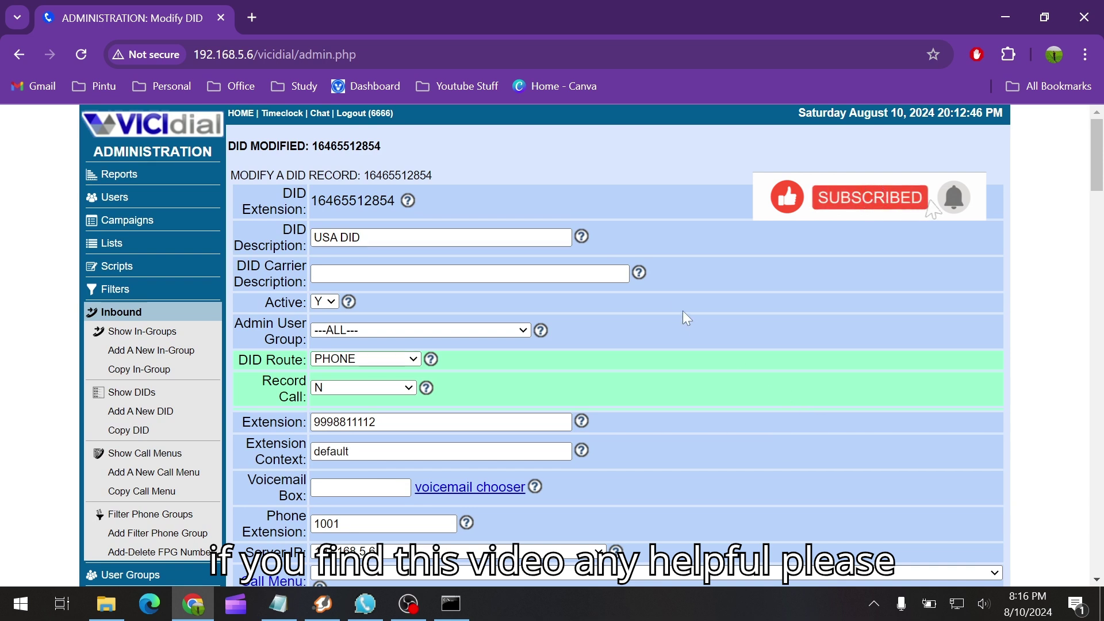